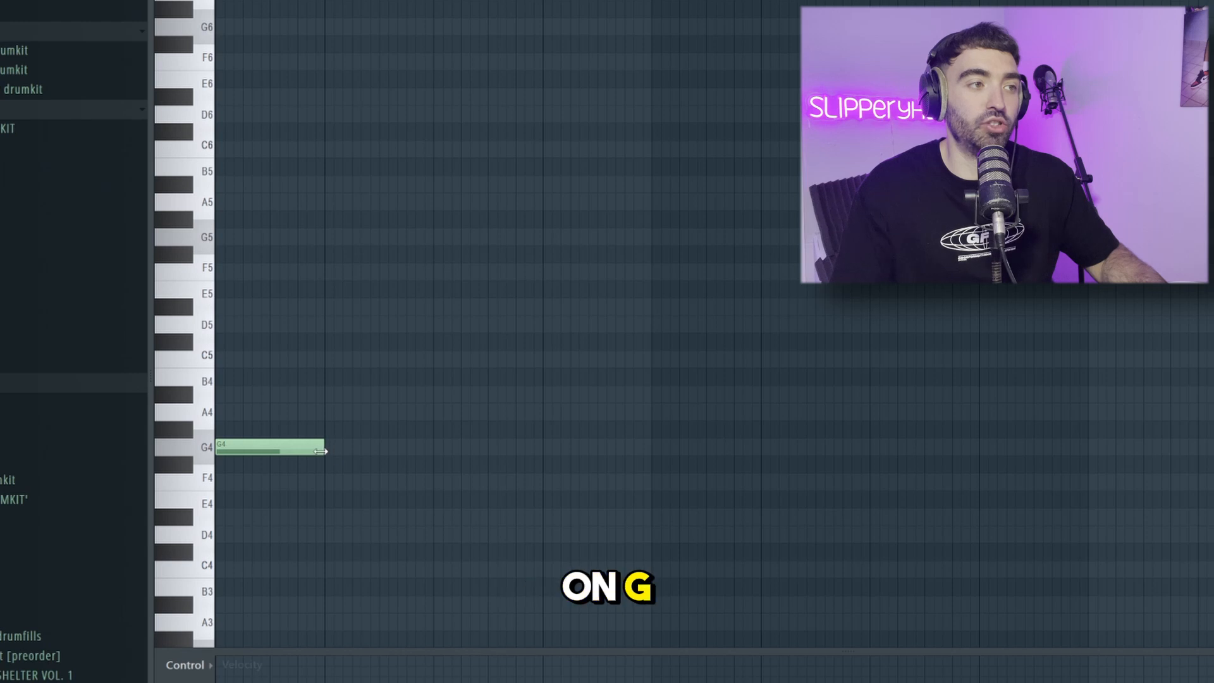
Build a one-bar G minor chord in the piano roll from the notes G4, A#4 and D5
left_click_drag(320, 450, 477, 451)
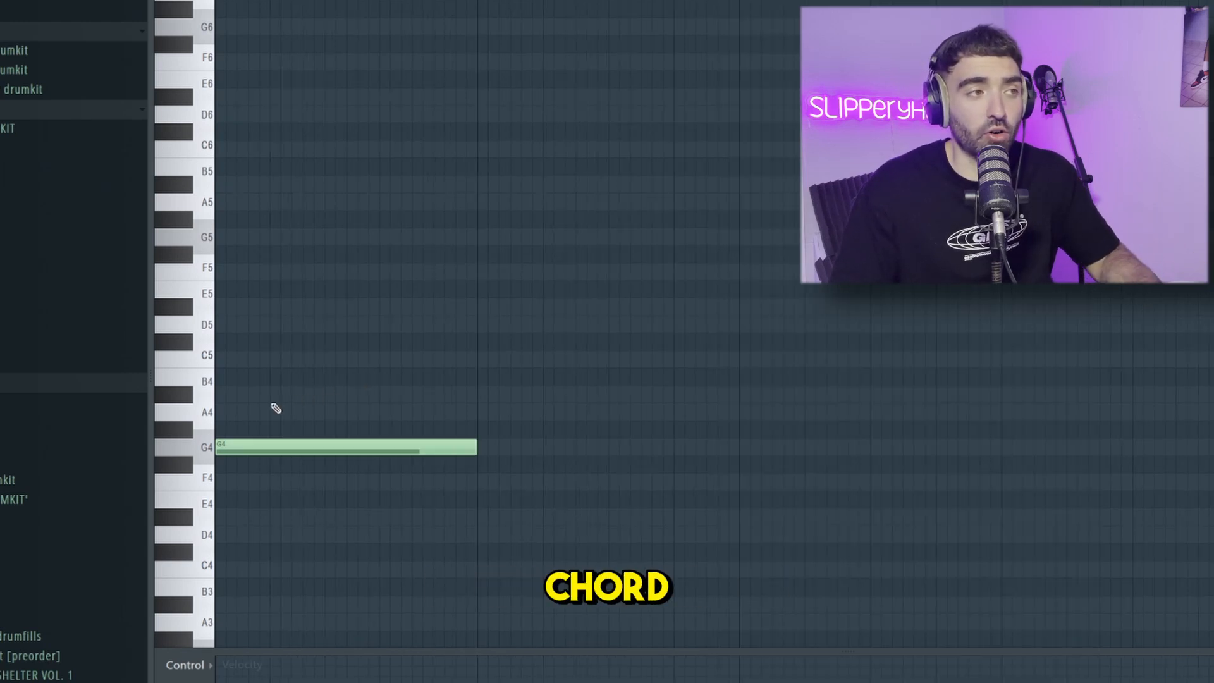
left_click(233, 412)
left_click(233, 394)
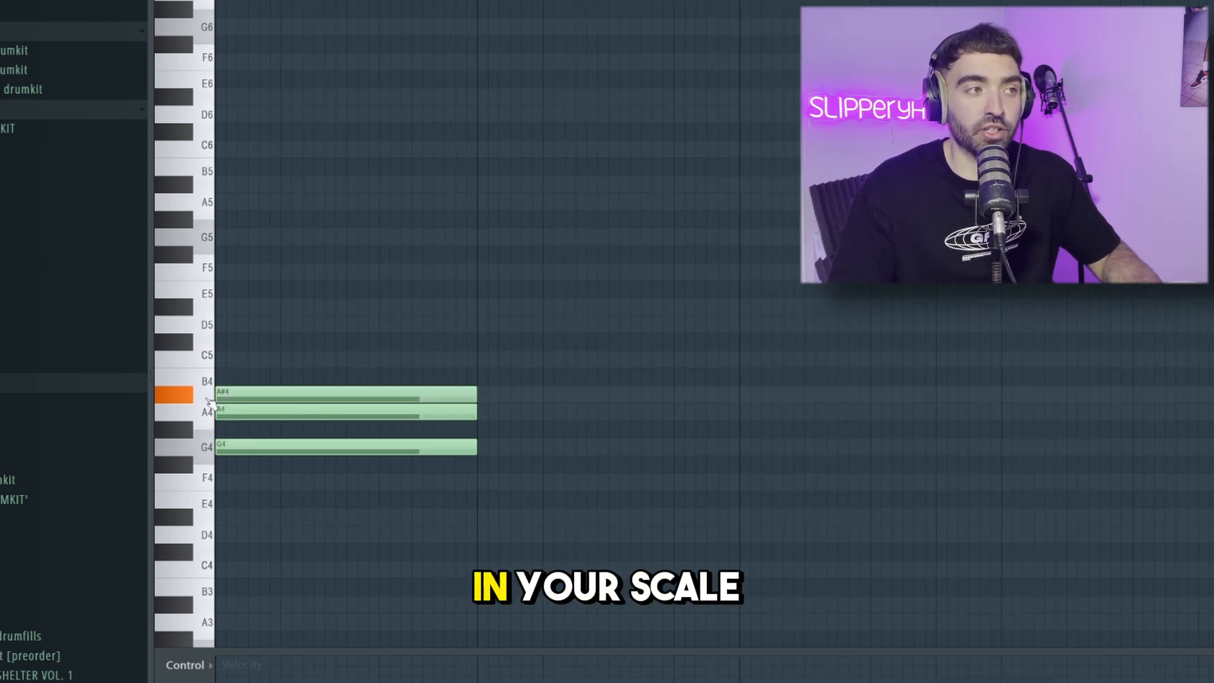
left_click_drag(209, 408, 211, 358)
left_click(226, 324)
right_click(225, 360)
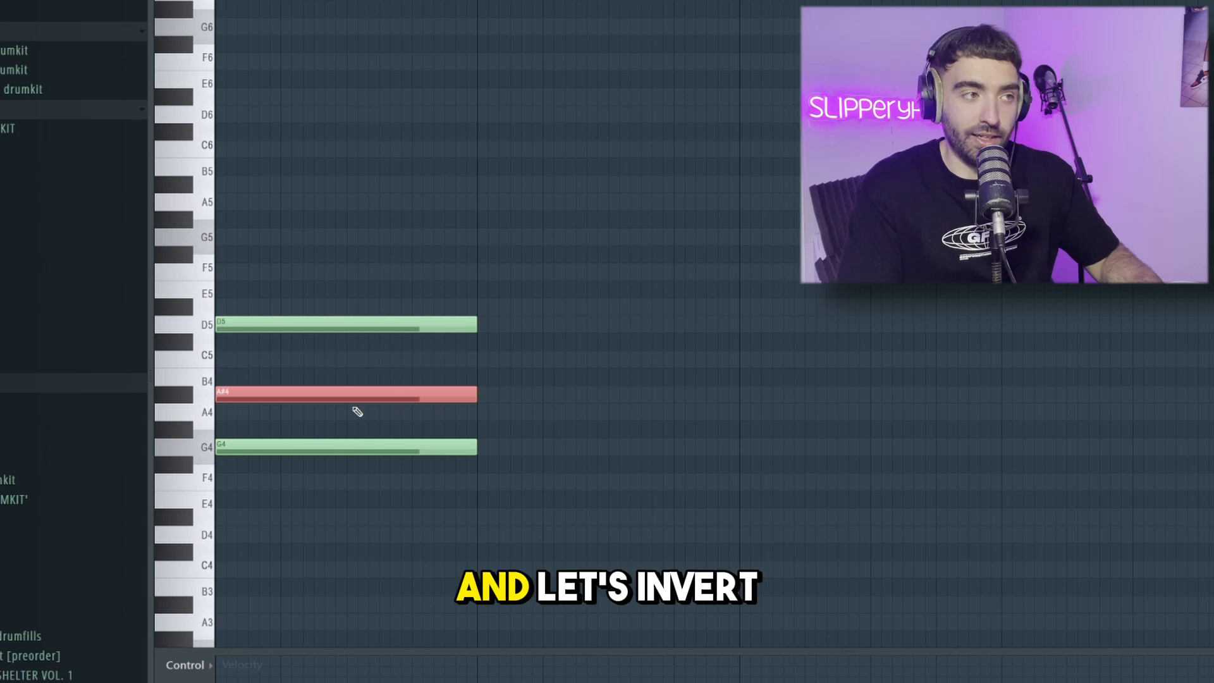
Invert the chord by raising its A#4 note one octave, and play it back
key("ctrl+Up")
left_click(632, 152, "ctrl")
key("space")
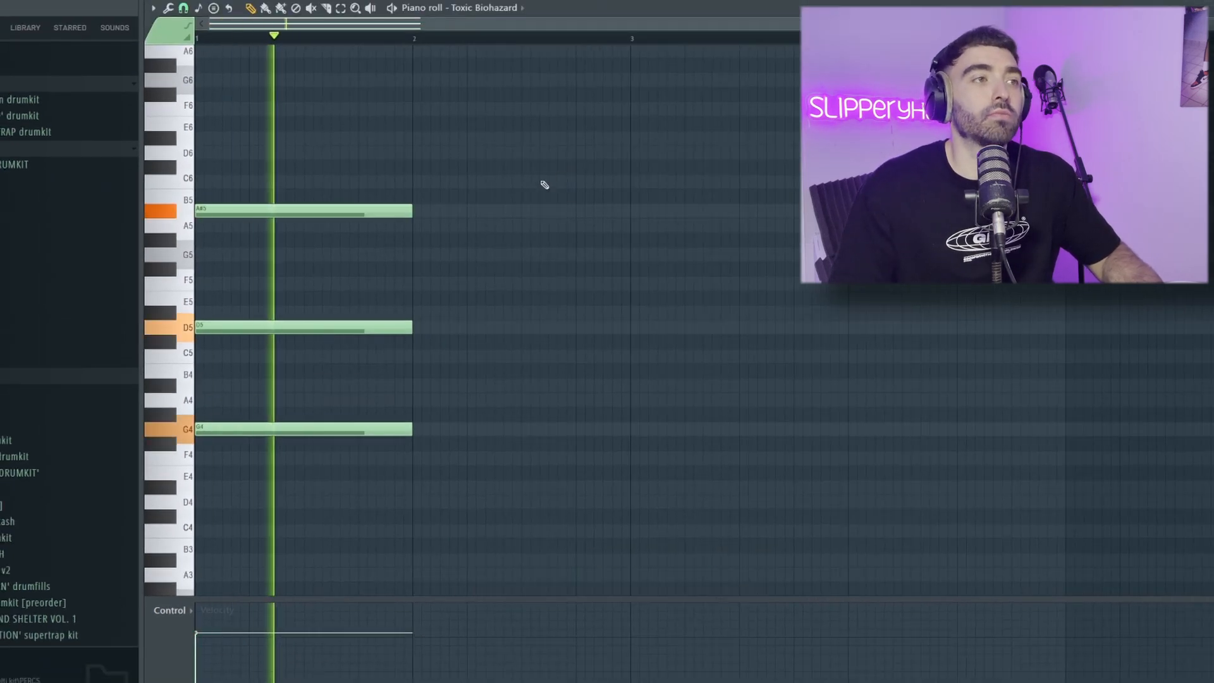
Repeat the chord over four bars, with the top notes alternating between A#5 and A5 every half bar
key("ctrl+a")
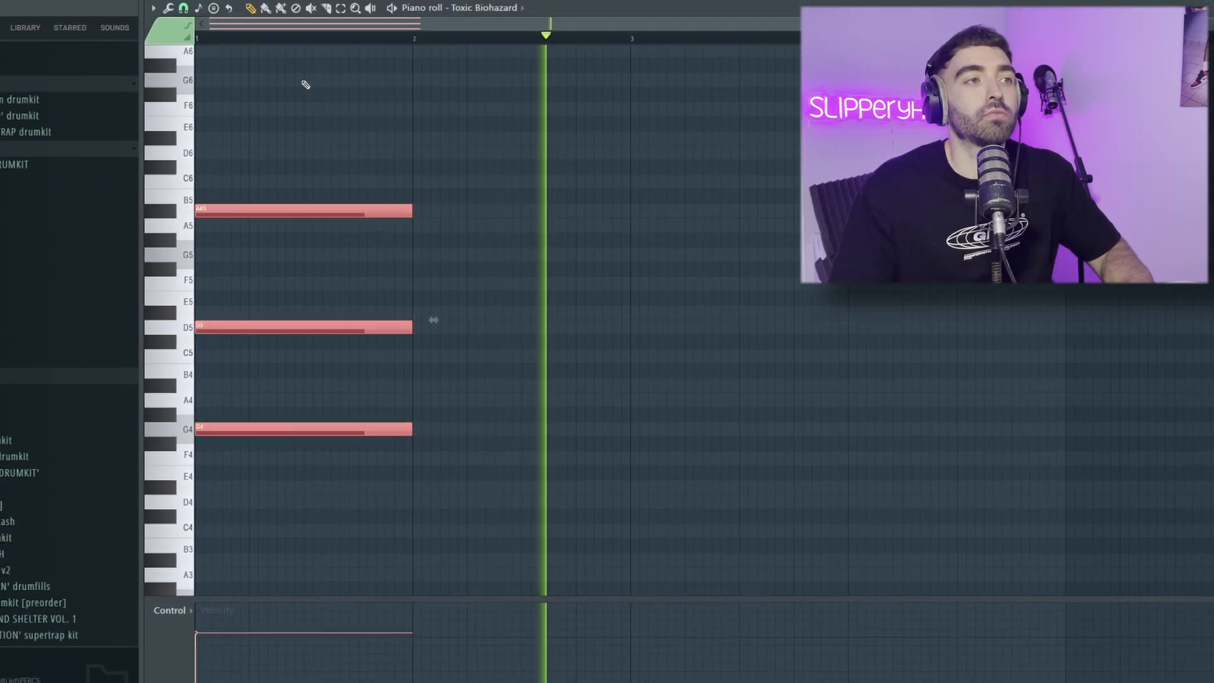
key("ctrl+b")
key("space")
key("space")
left_click_drag(637, 488, 128, 136, "ctrl")
key("ctrl+b")
left_click(382, 130, "ctrl")
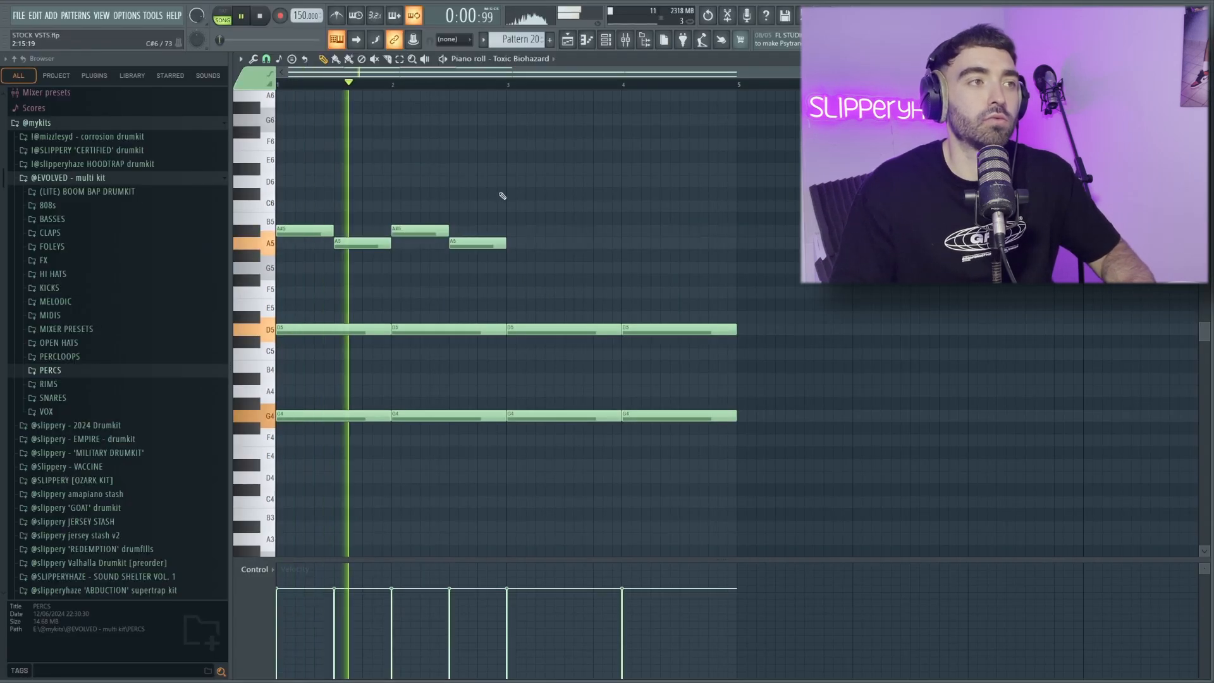
left_click_drag(597, 271, 272, 219)
key("ctrl+b")
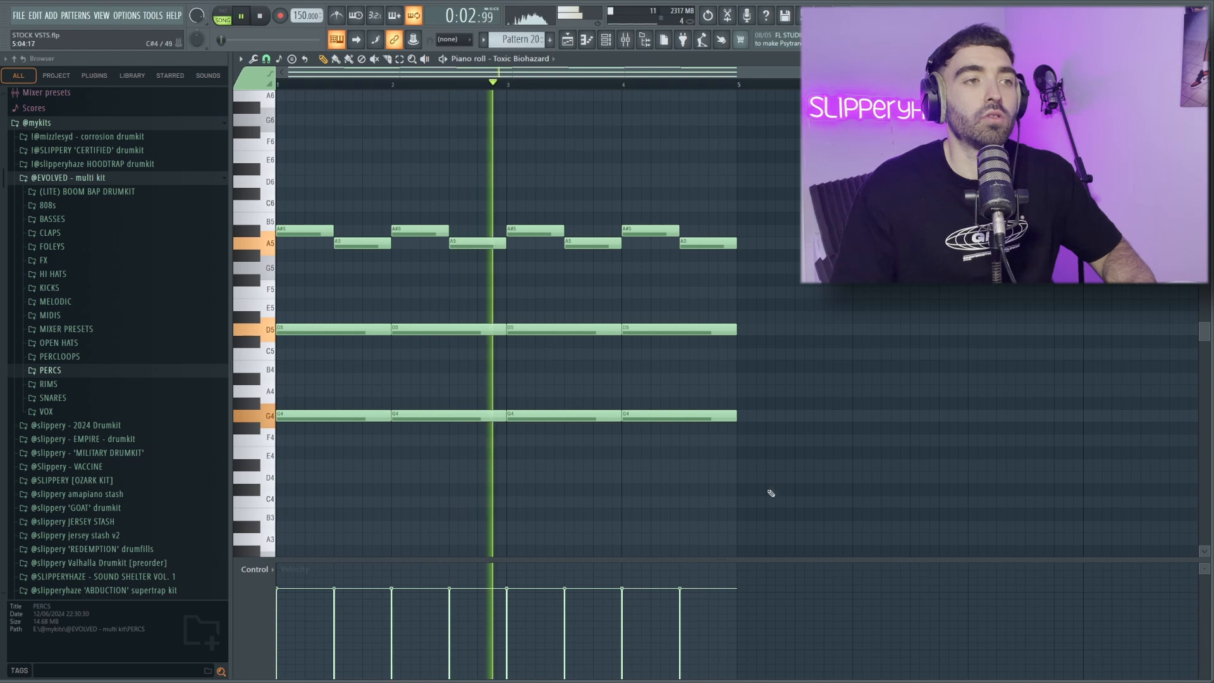
Duplicate the four-bar progression to fill eight bars and raise the last top note of bar 4 to C6
left_click_drag(867, 500, 154, 189, "ctrl")
key("ctrl+b")
key("ctrl+d")
left_click_drag(704, 245, 696, 206)
scroll(701, 212, "down", 1)
scroll(702, 212, "down", 2)
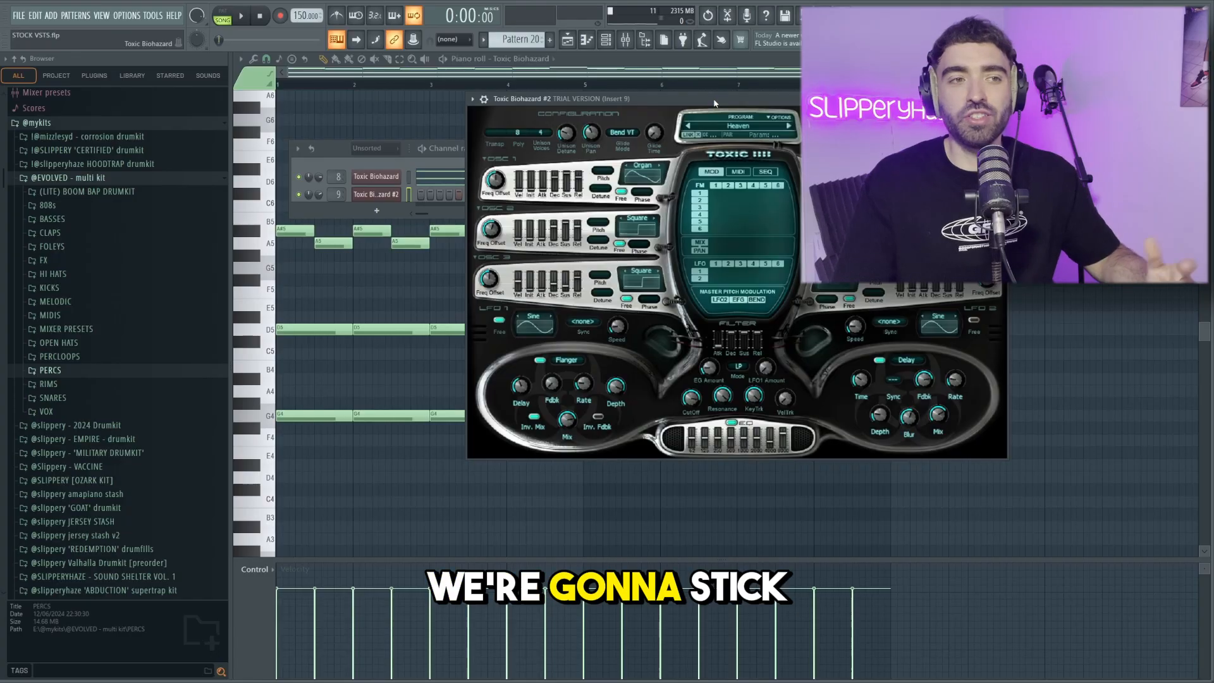
Browse the Ambient Textures and Synthetic banks in the presets library of Toxic Biohazard #2
left_click_drag(714, 103, 588, 106)
left_click(624, 132)
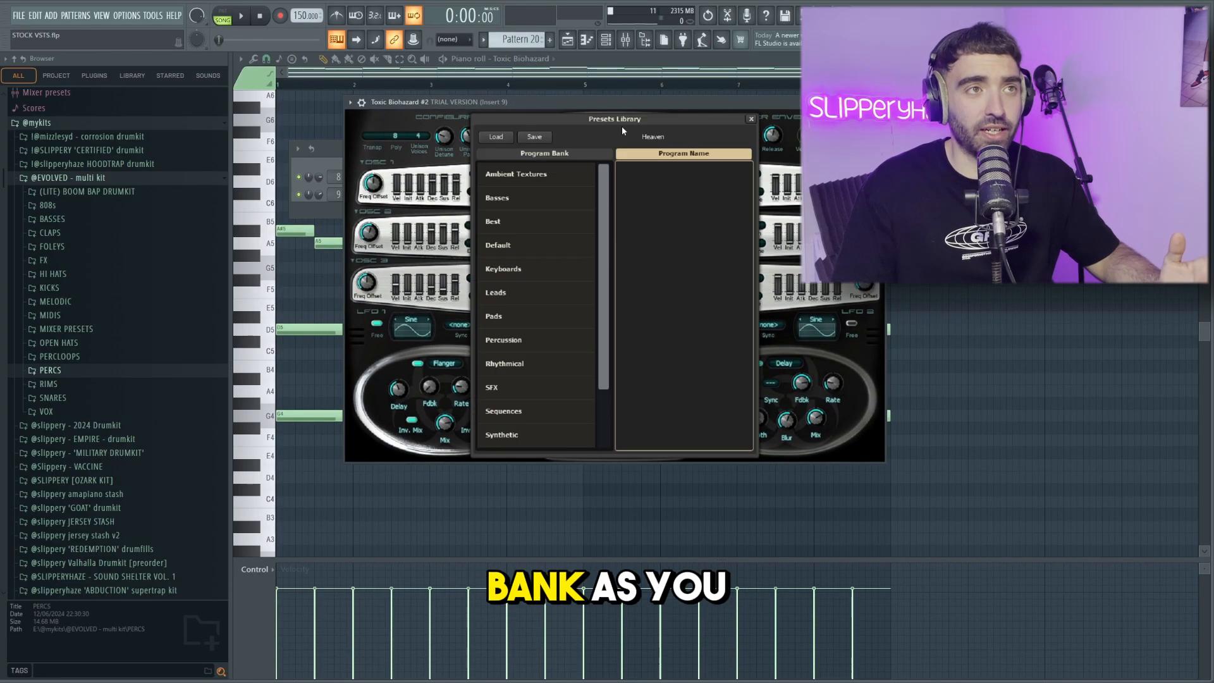
left_click(532, 179)
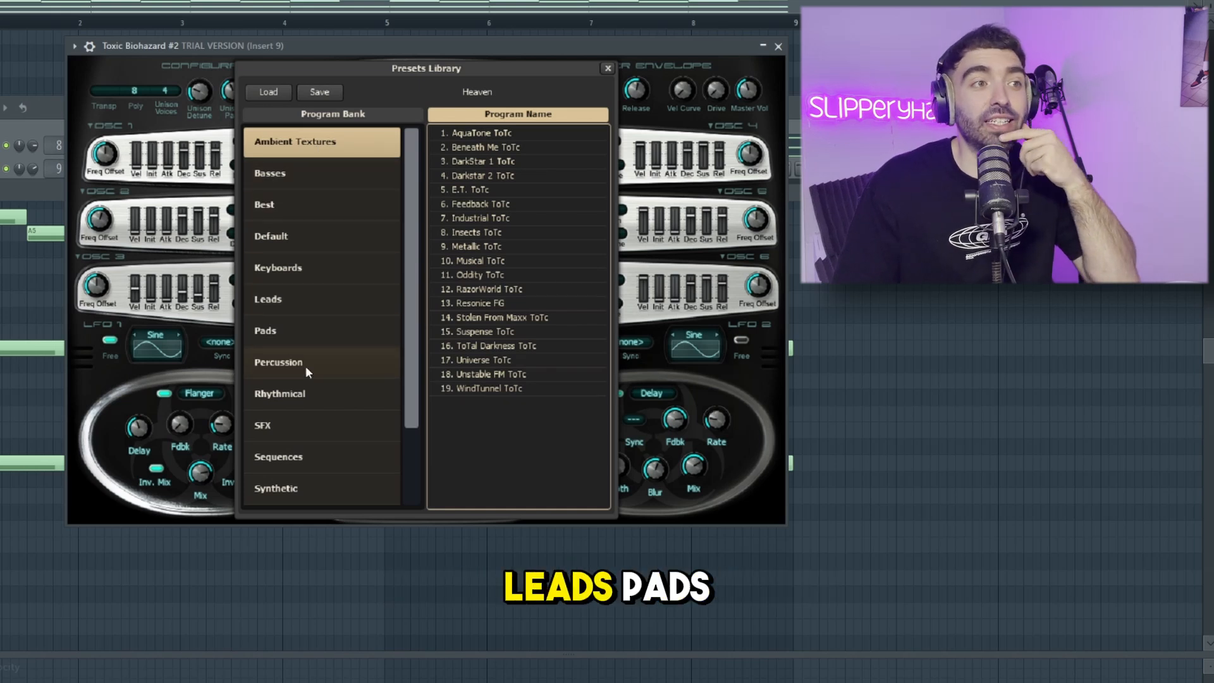
left_click(316, 486)
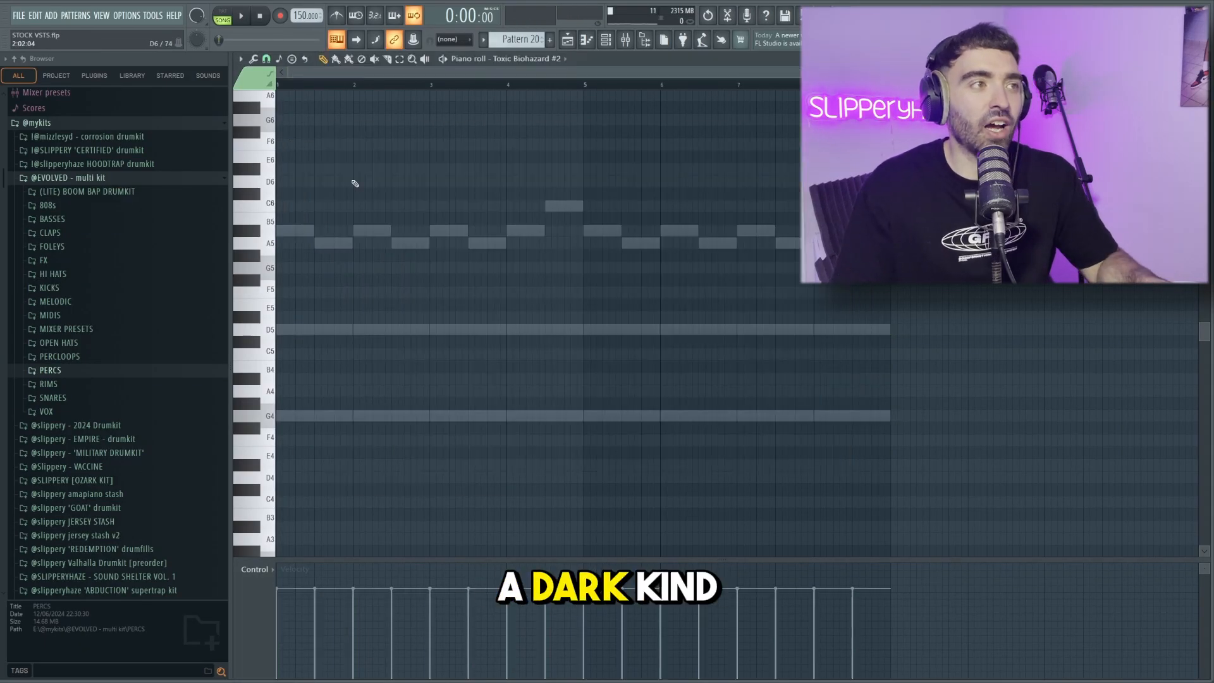
Write a two-bar descending melody of half-bar notes D6, C6, A#5 and A5 for Toxic Biohazard #2 and play it back
scroll(293, 190, "up", 2)
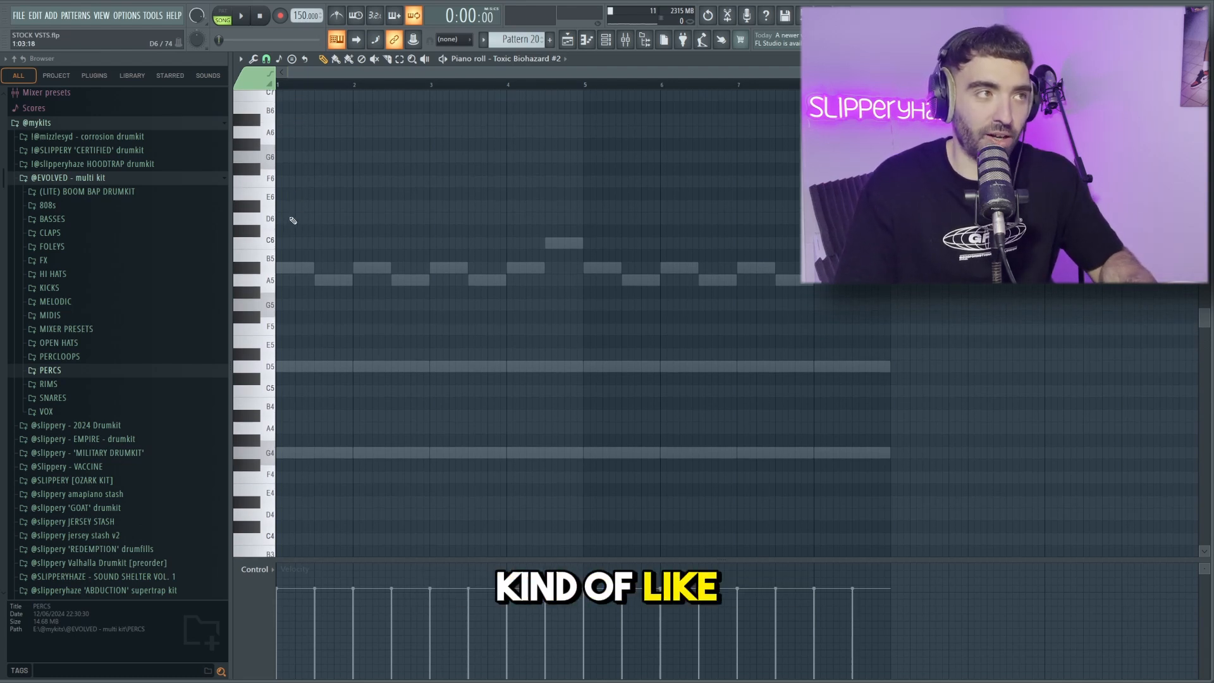
left_click(291, 220)
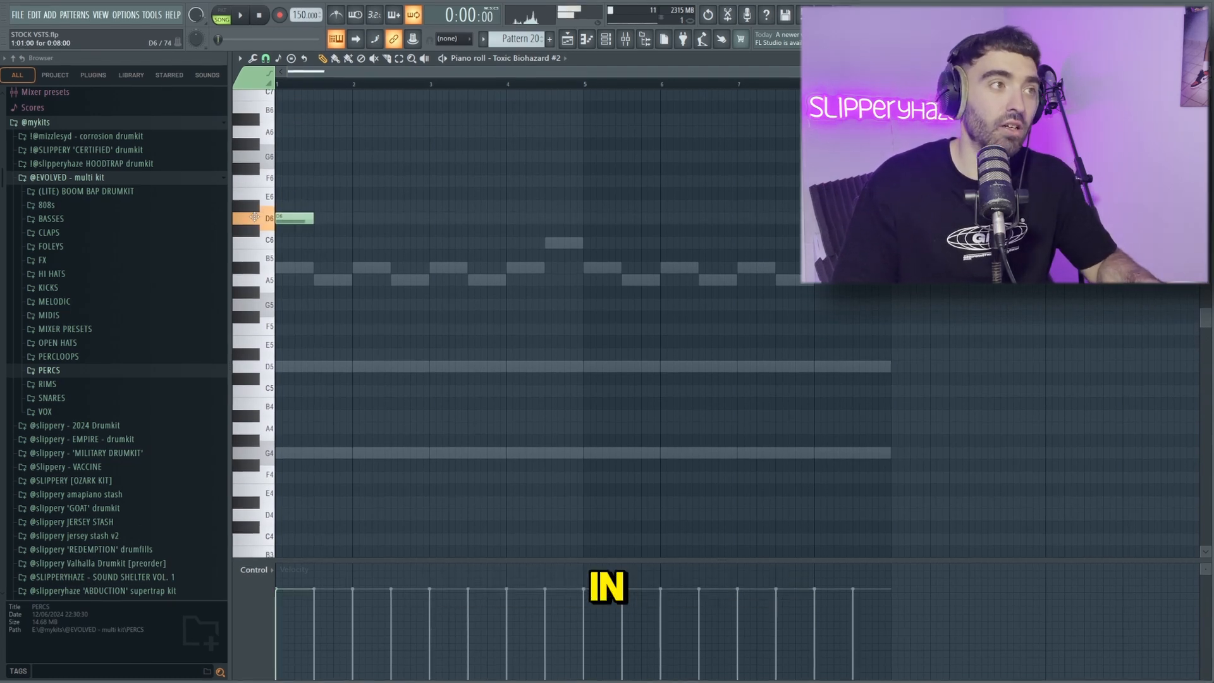
scroll(277, 237, "up", 4)
key("space")
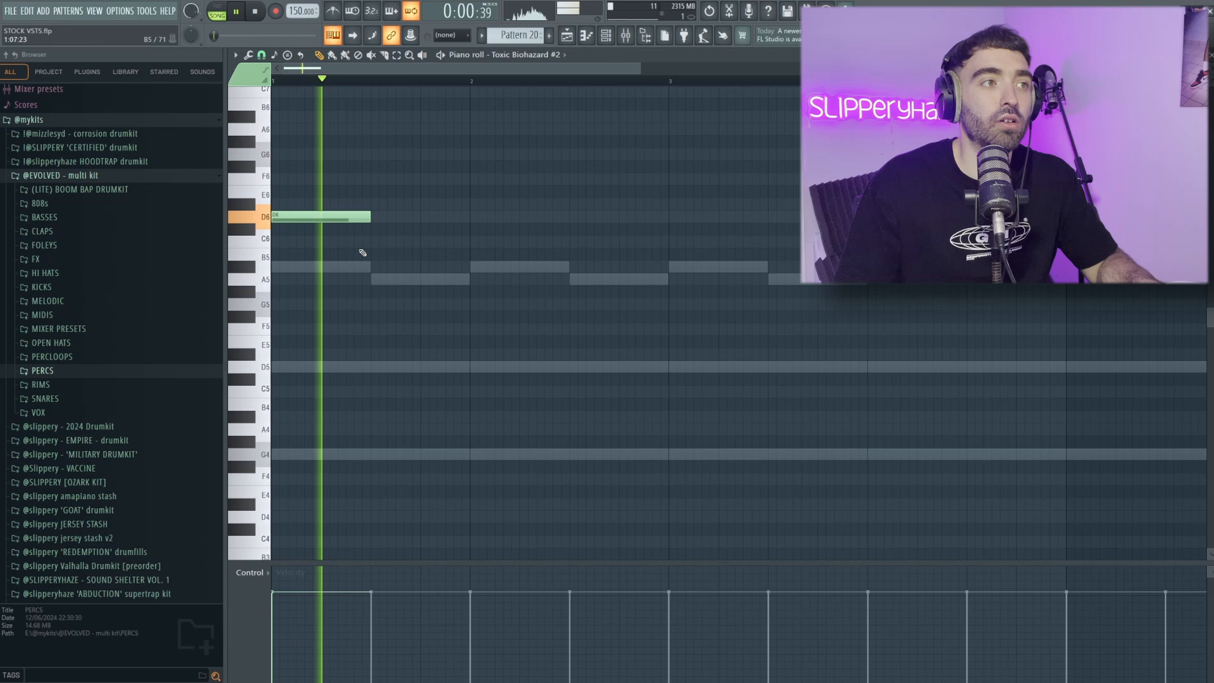
key("space")
left_click(395, 239)
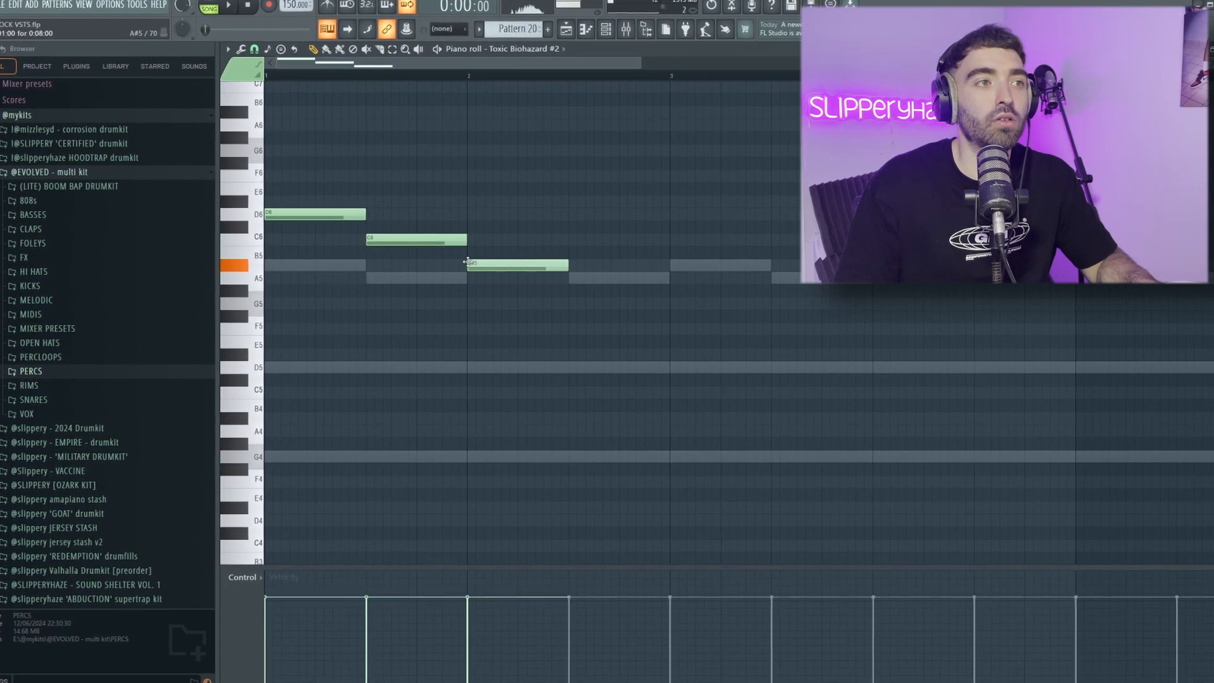
scroll(578, 297, "down", 2)
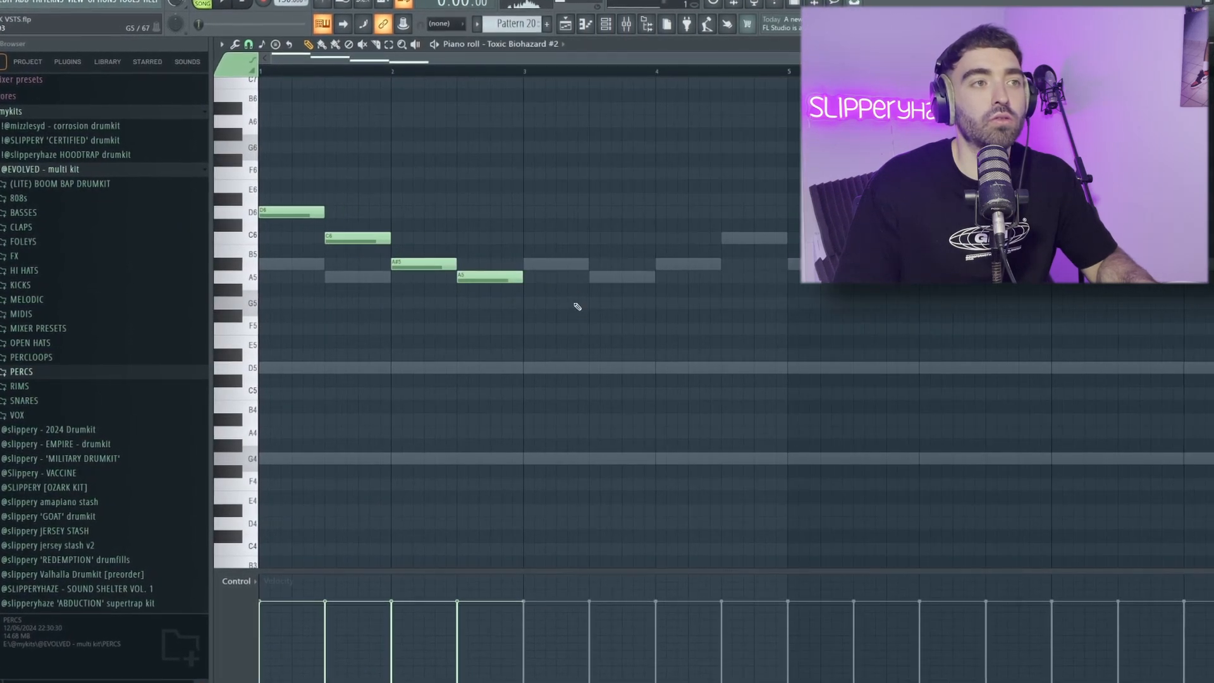
scroll(537, 302, "down", 2)
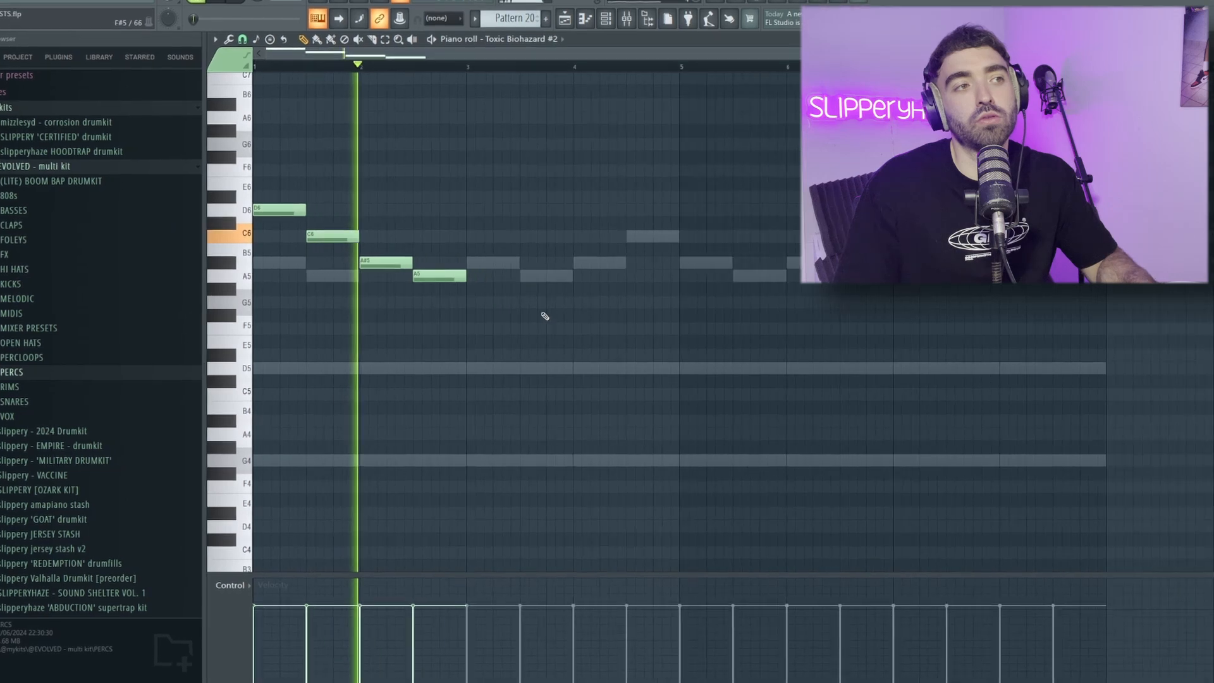
Duplicate the two-bar descending Toxic Biohazard #2 melody until it fills eight bars
left_click_drag(545, 318, 193, 145)
key("ctrl+b")
key("ctrl+d")
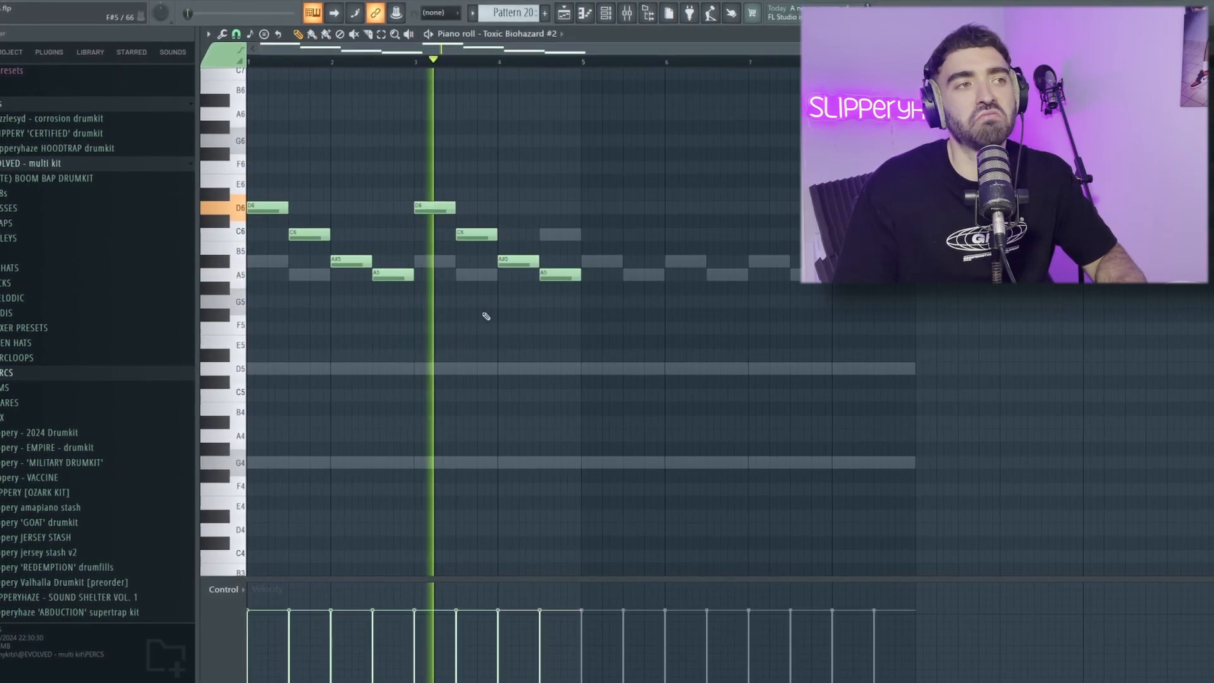
left_click_drag(677, 330, 77, 169)
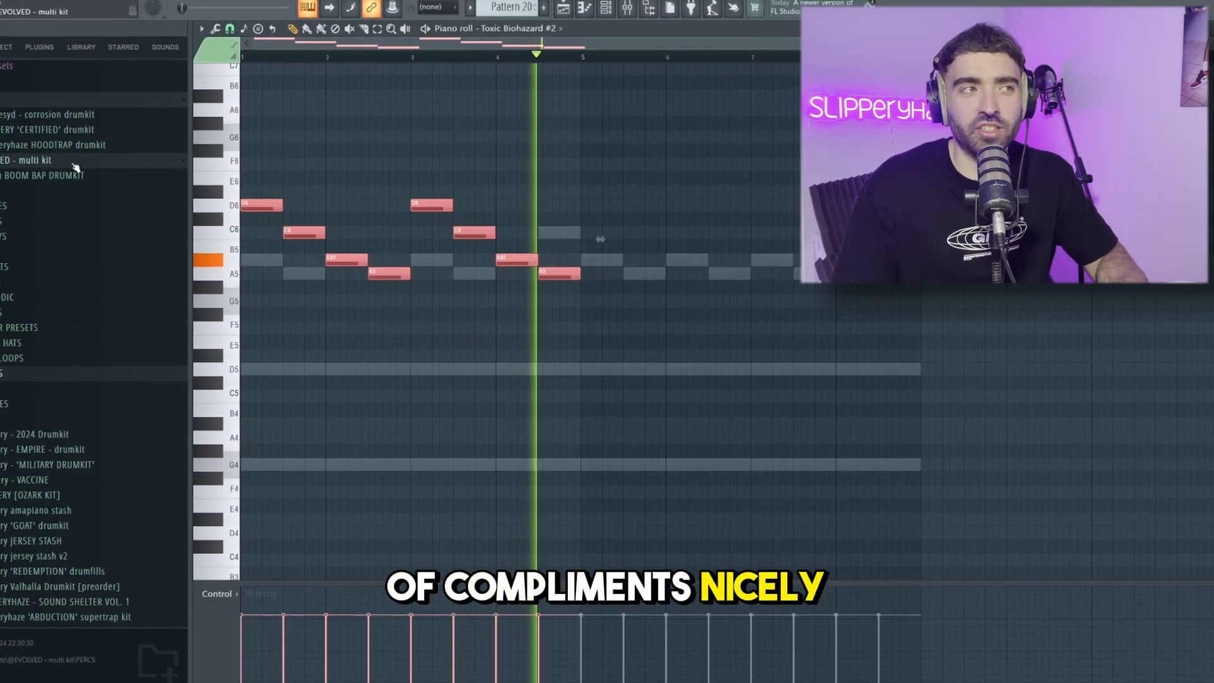
key("ctrl+b")
key("ctrl+d")
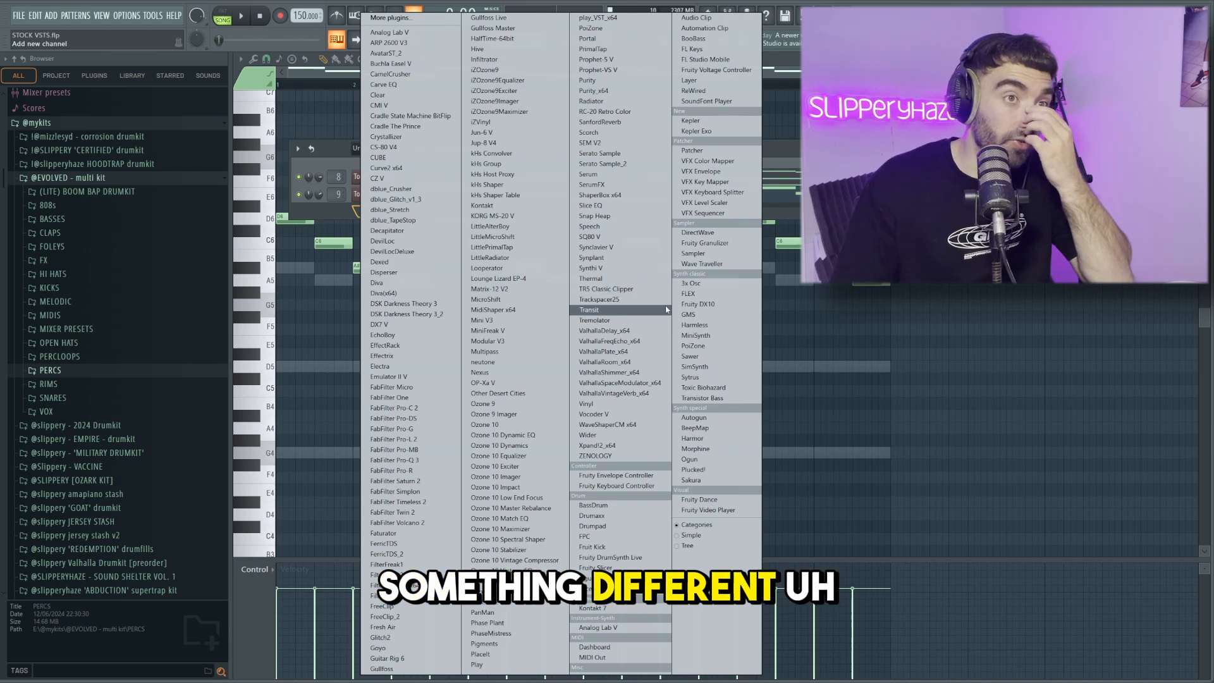
Add a Sytrus channel and audition its Voyager preset with a few notes
left_click(705, 376)
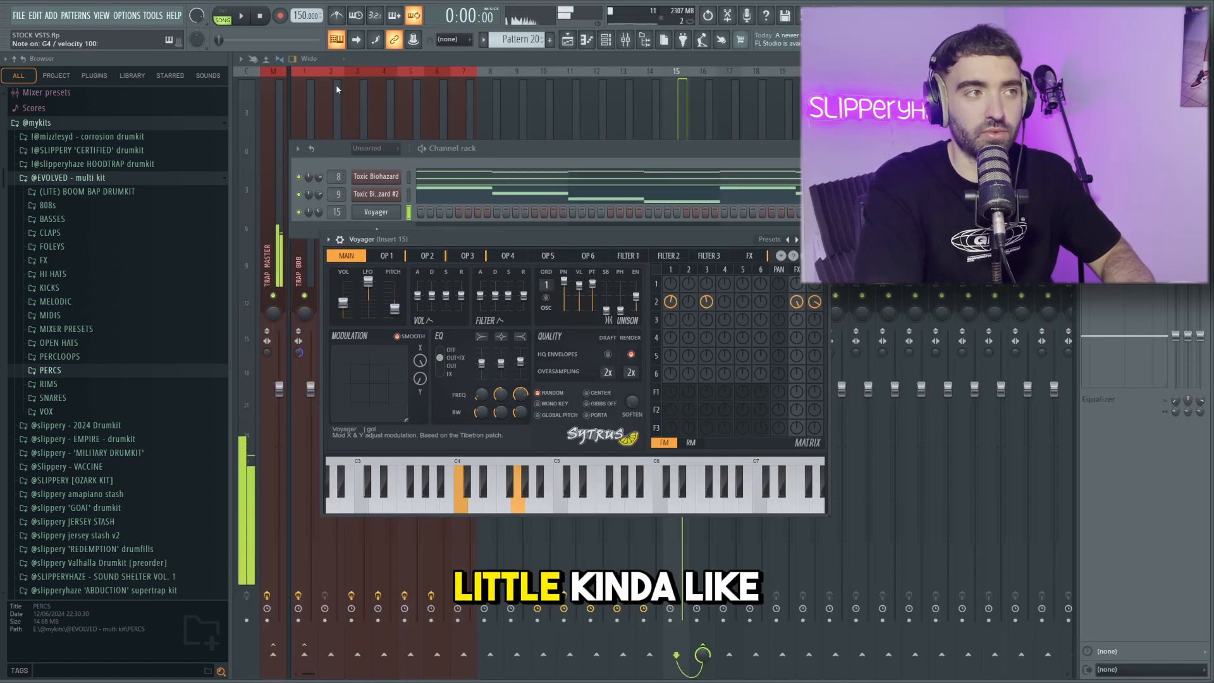
key("y")
key("e")
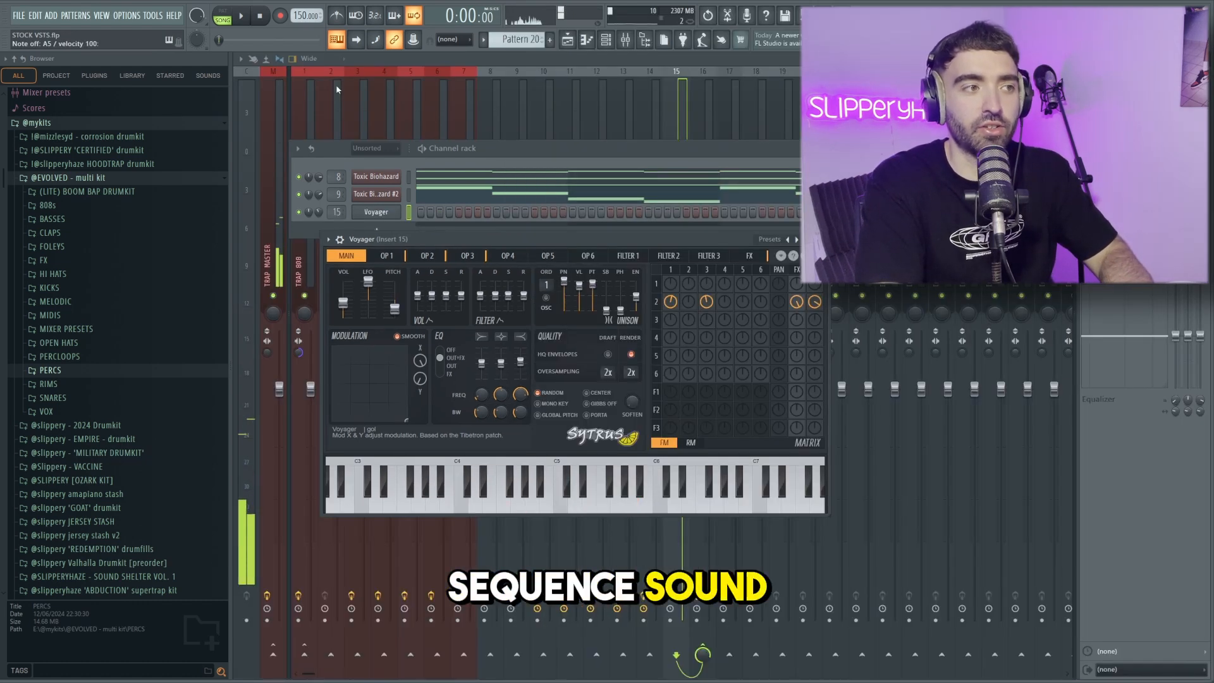
key("o")
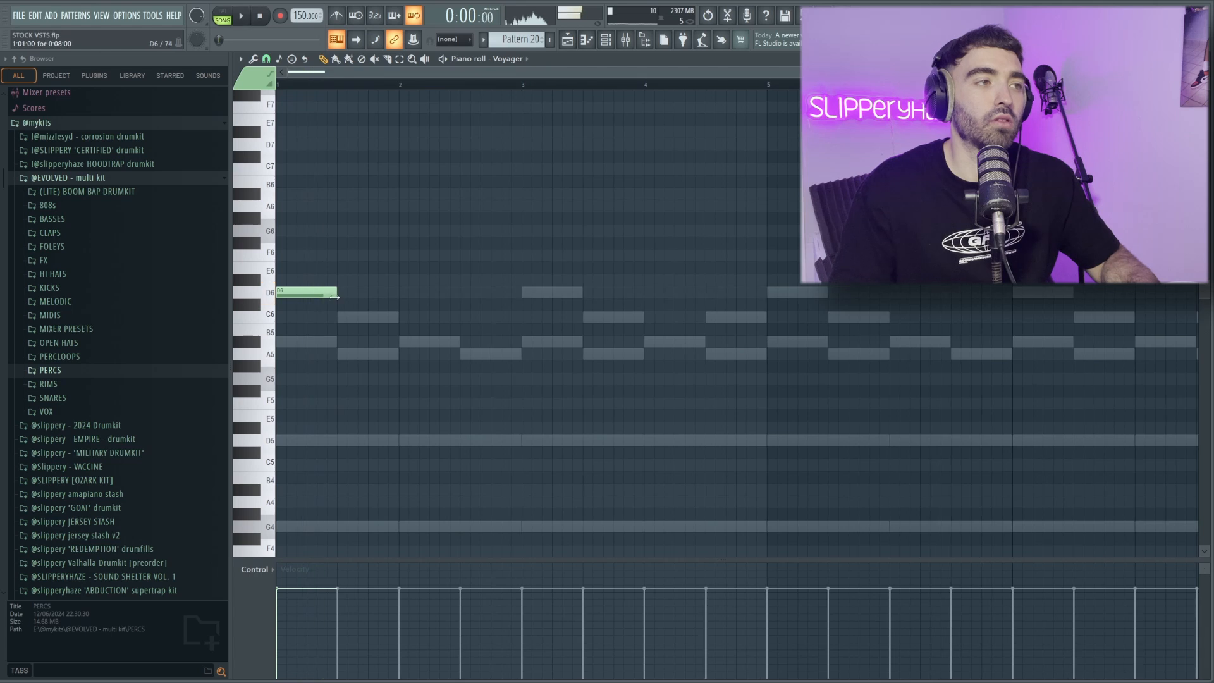
Extend the Voyager D6 note to two bars and duplicate it over bars 3 and 4
scroll(538, 322, "down", 2)
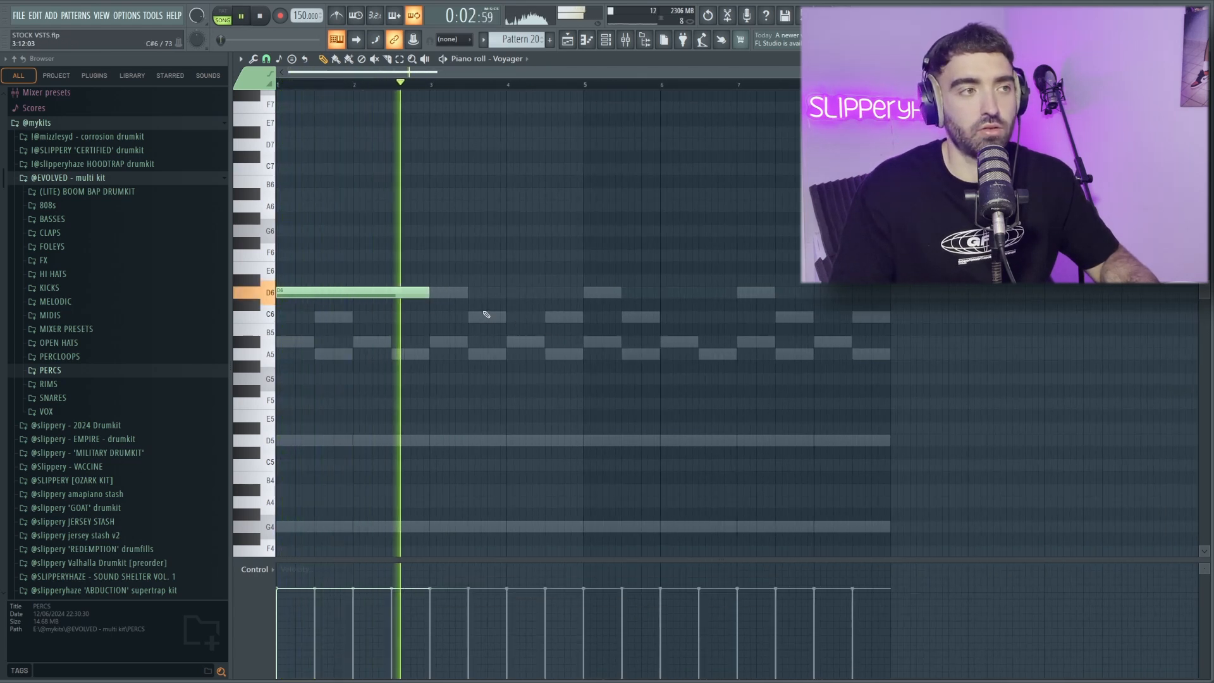
left_click_drag(445, 310, 354, 265)
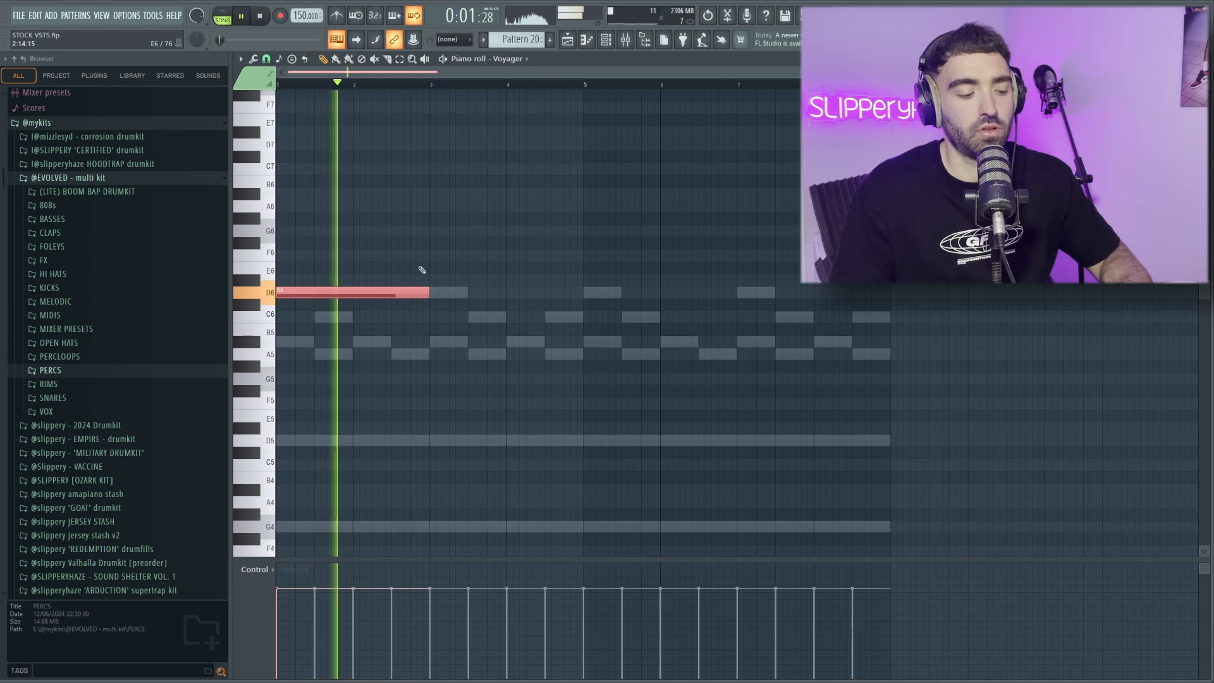
key("ctrl+b")
key("ctrl+d")
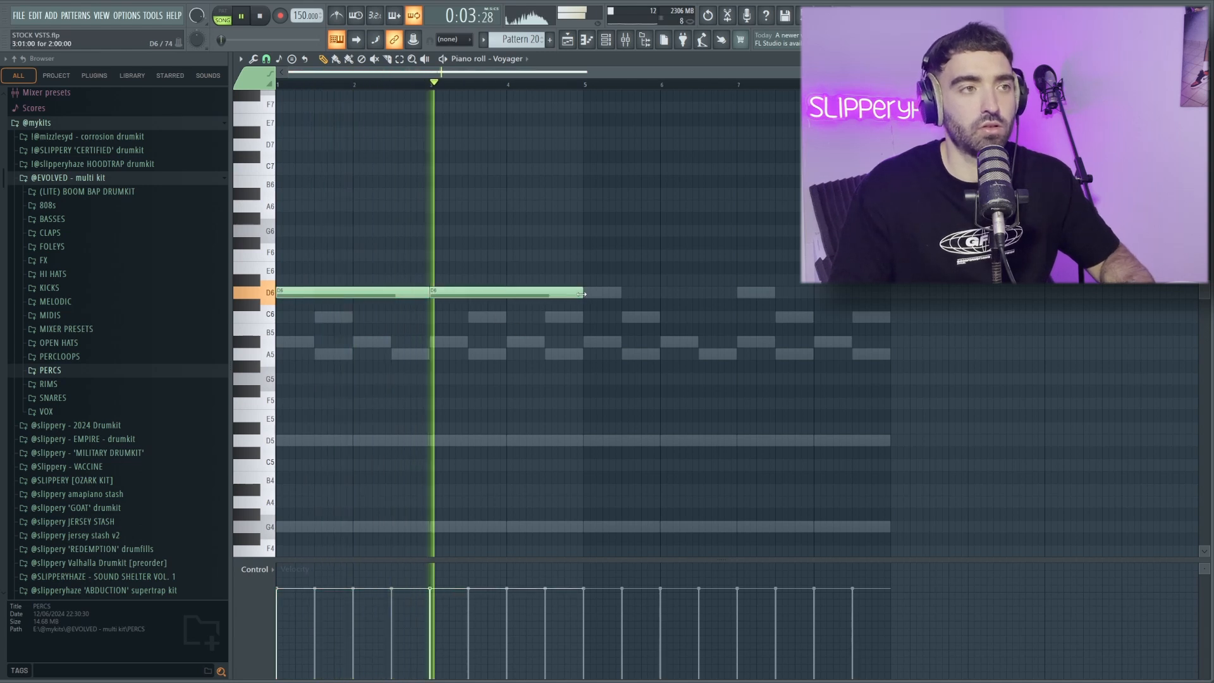
Shorten the second Voyager D6 note by half a bar and fill the gap at the end of bar 4 with an A5 note
left_click_drag(580, 292, 542, 296)
left_click(549, 354)
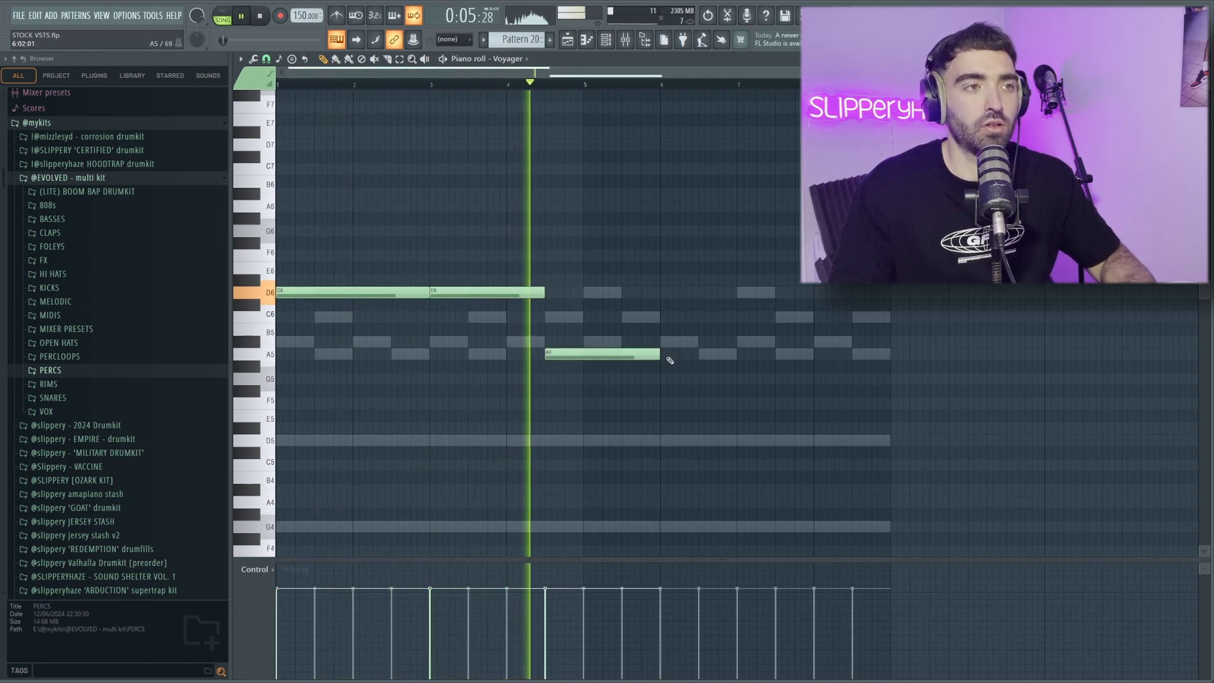
left_click_drag(663, 355, 589, 355)
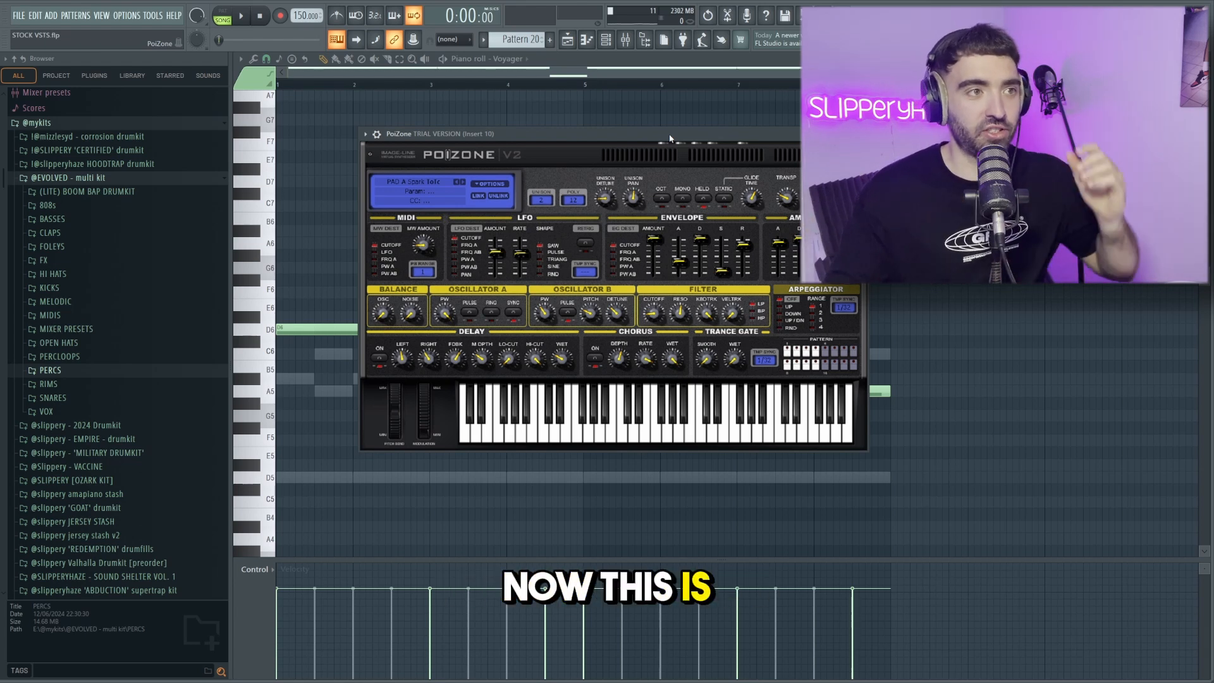
Cut more of the highs on the PoiZone sound by lowering the high-cut band in Fruity parametric EQ 2 on insert 10
left_click_drag(552, 138, 550, 140)
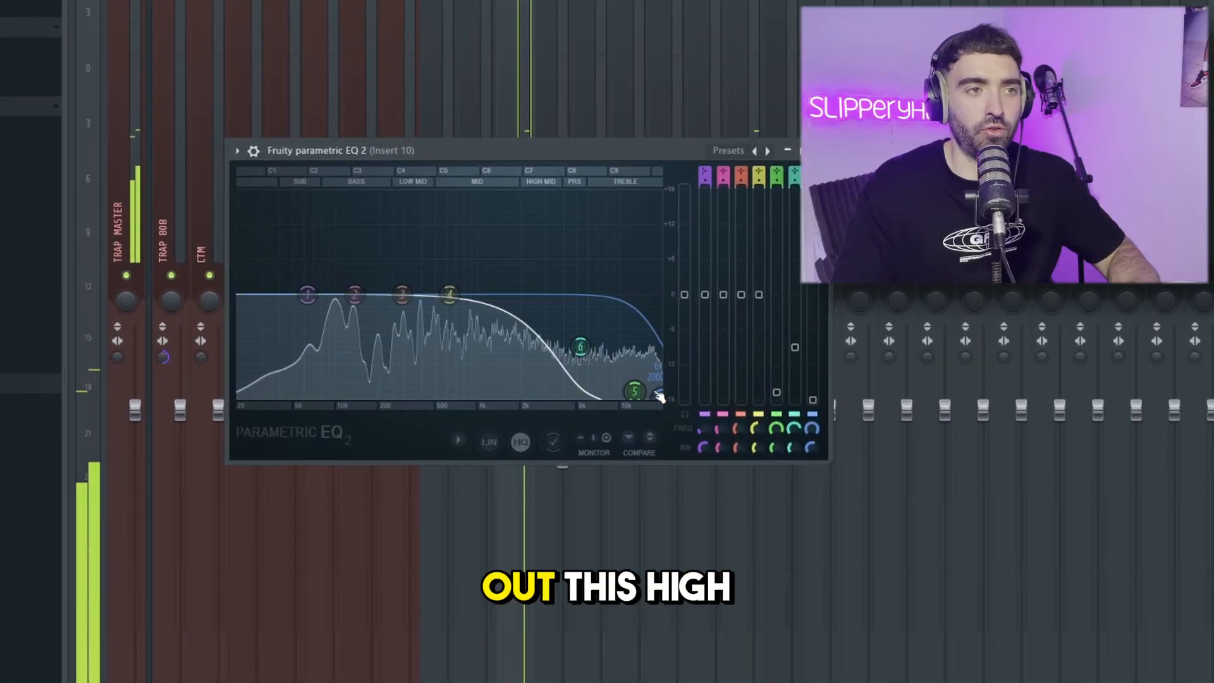
left_click_drag(658, 395, 593, 405)
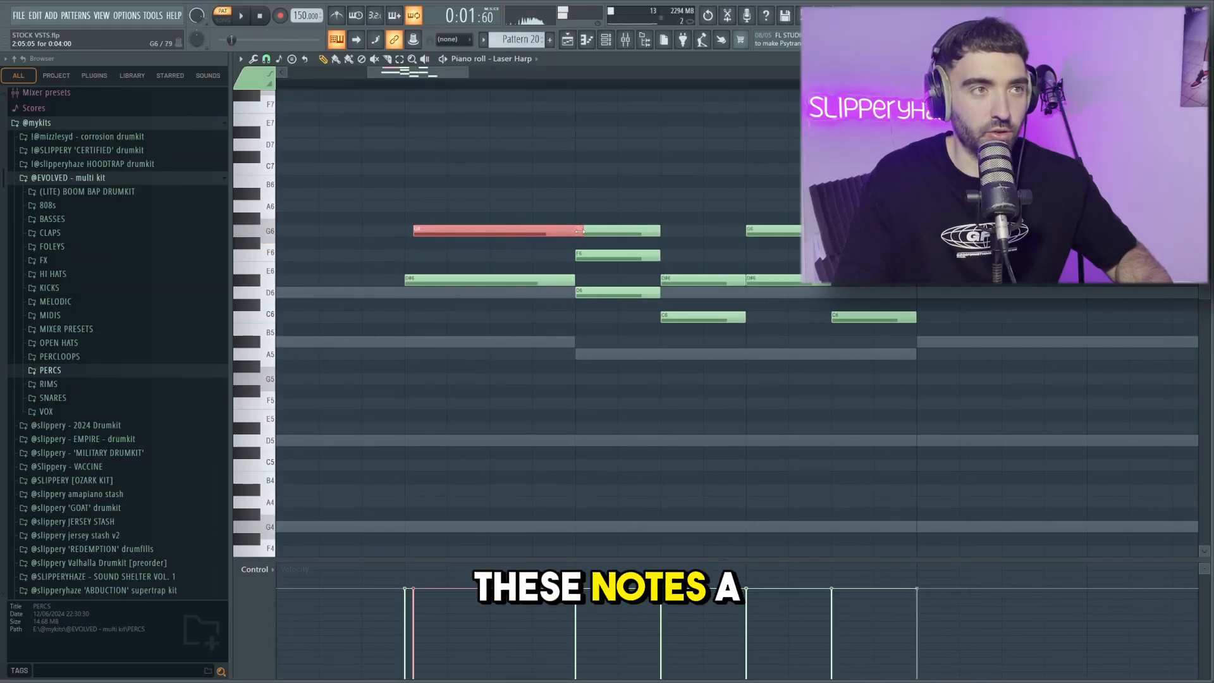
Shorten the Laser Harp notes in bar 2 and offset their starts so the chord notes are staggered
left_click_drag(758, 281, 718, 283)
left_click_drag(639, 318, 637, 288)
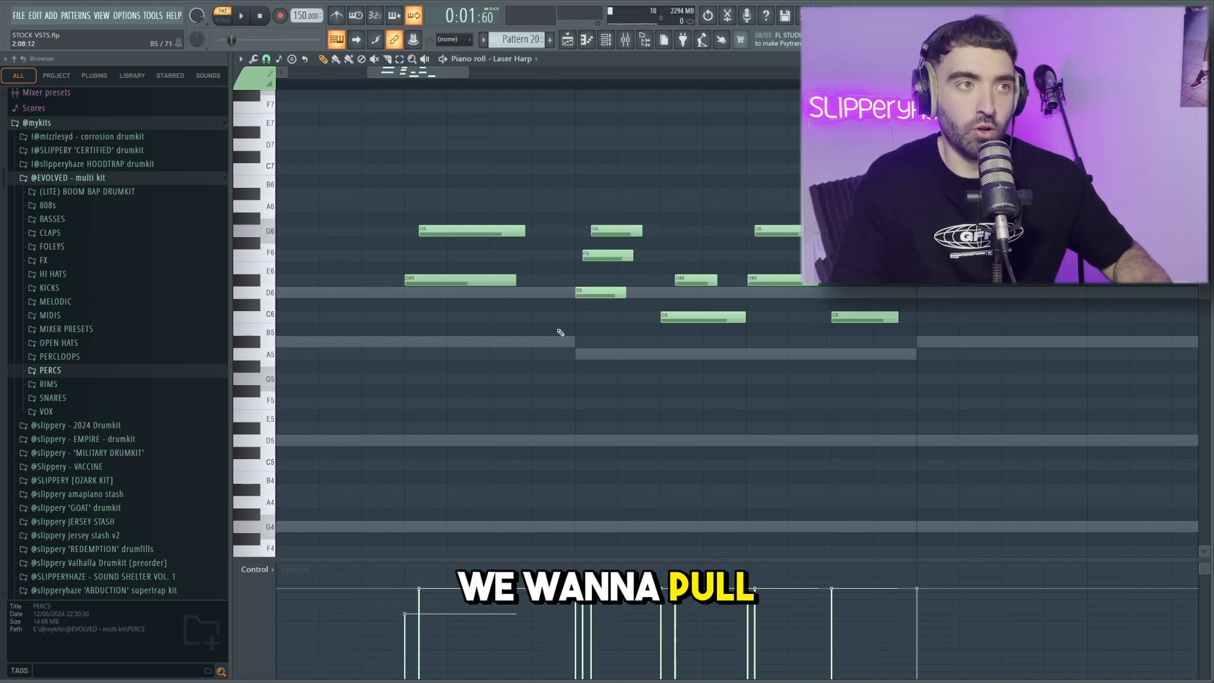
left_click(587, 289)
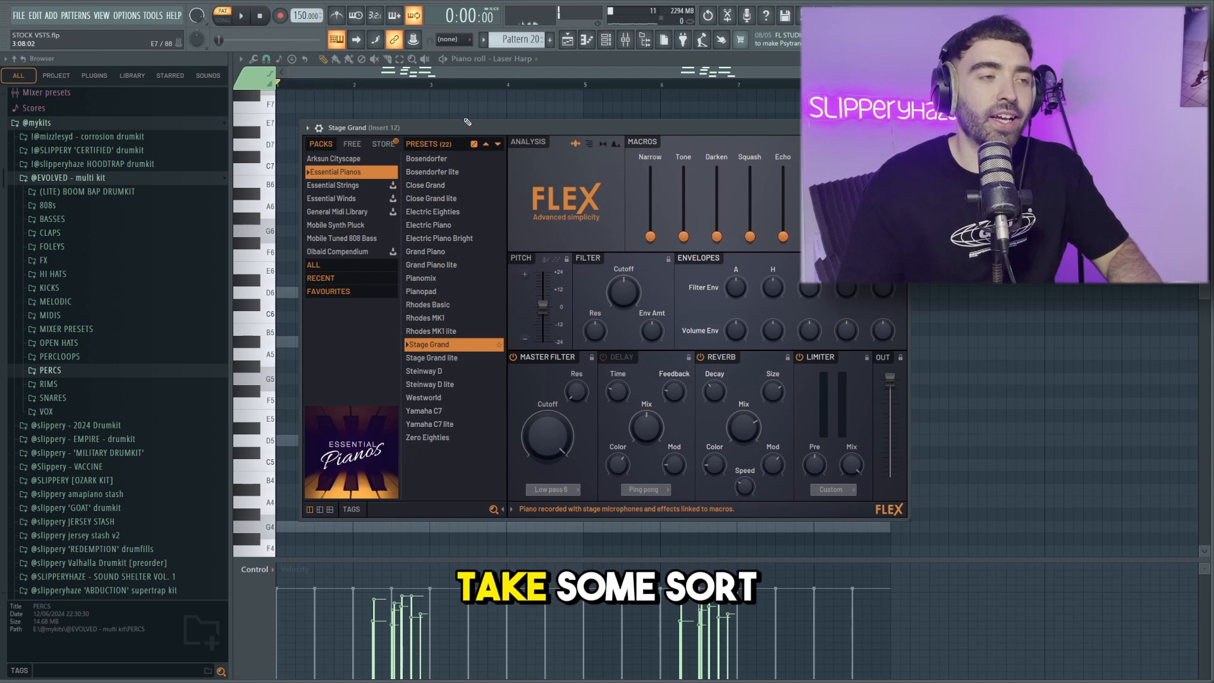
Raise the short alternating Stage Grand notes in bar 1 by one octave and play the pattern
key("e")
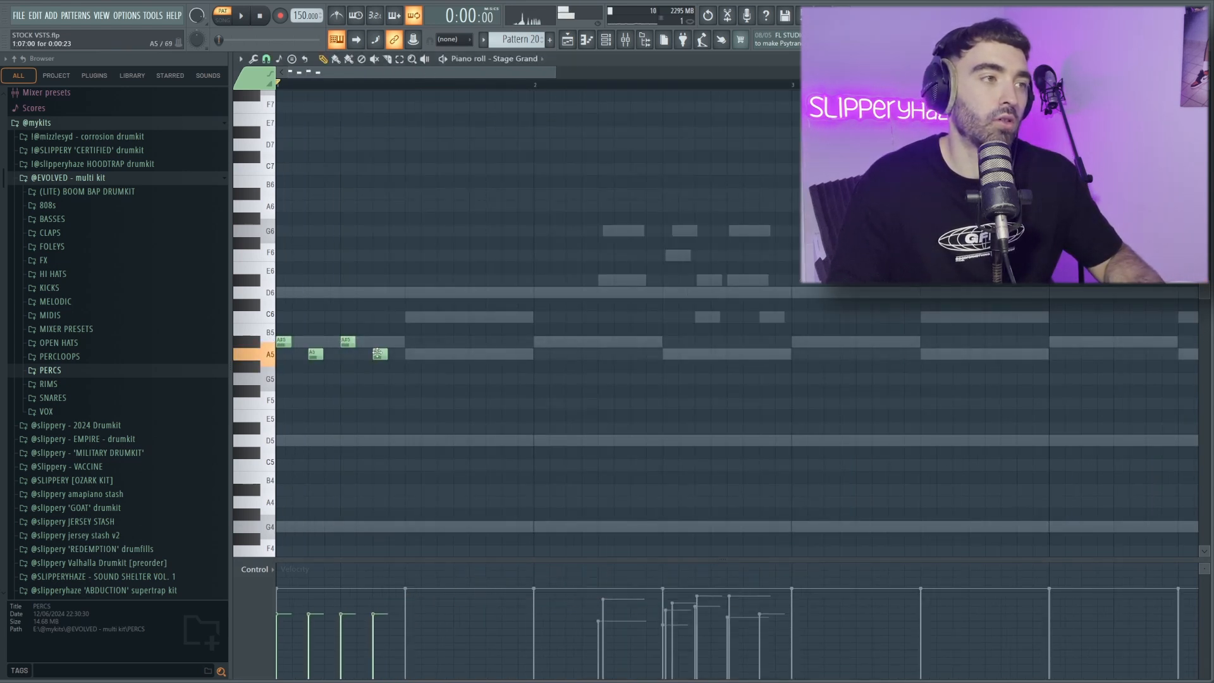
key("ctrl+Up")
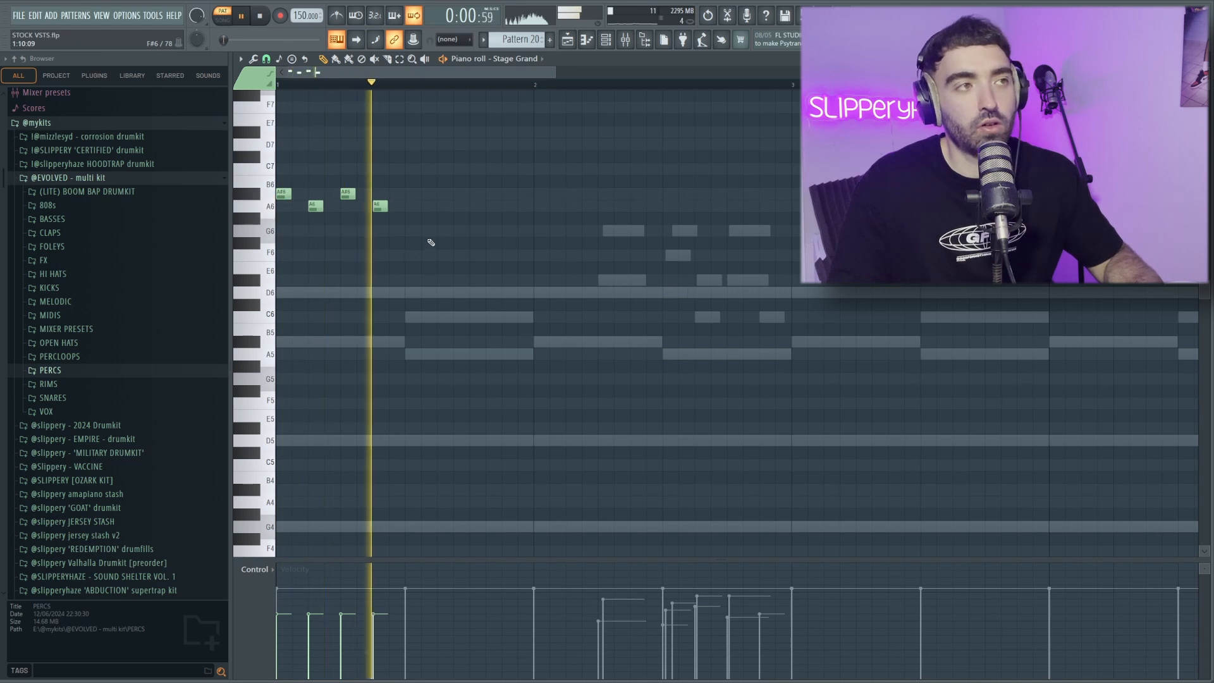
key("space")
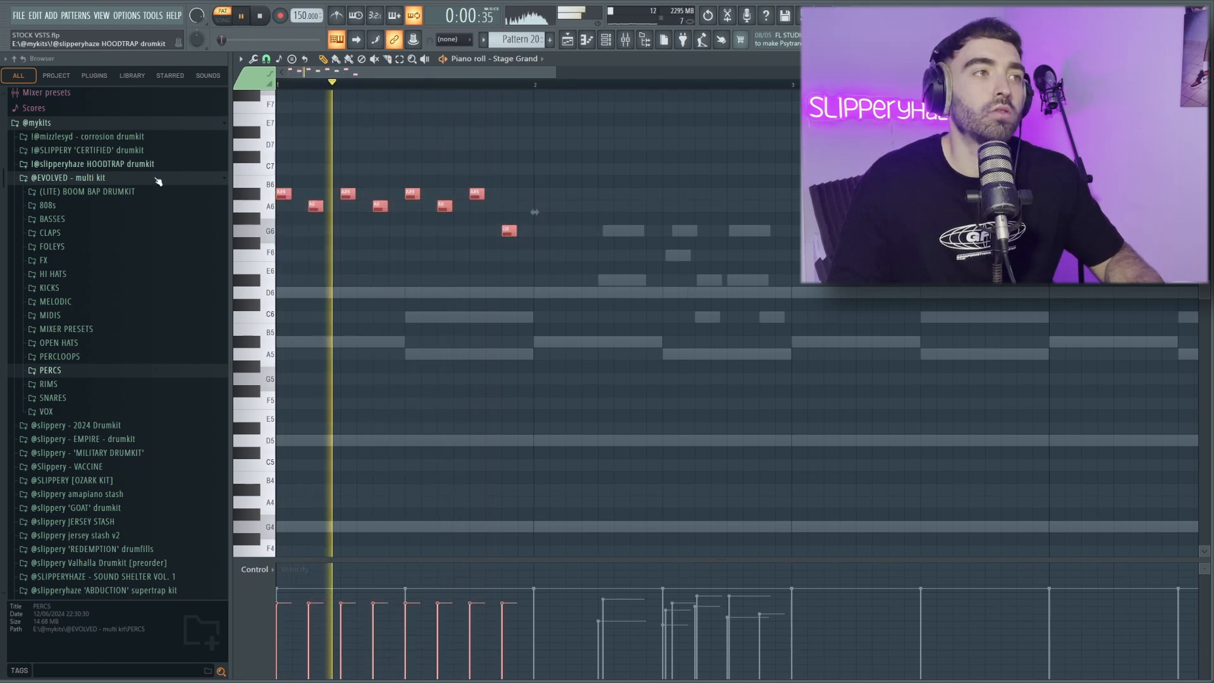
Duplicate the Stage Grand notes from bar 1 into bar 2 and lower the third A6 note of bar 2 to G6
left_click_drag(286, 193, 547, 187)
key("ctrl+d")
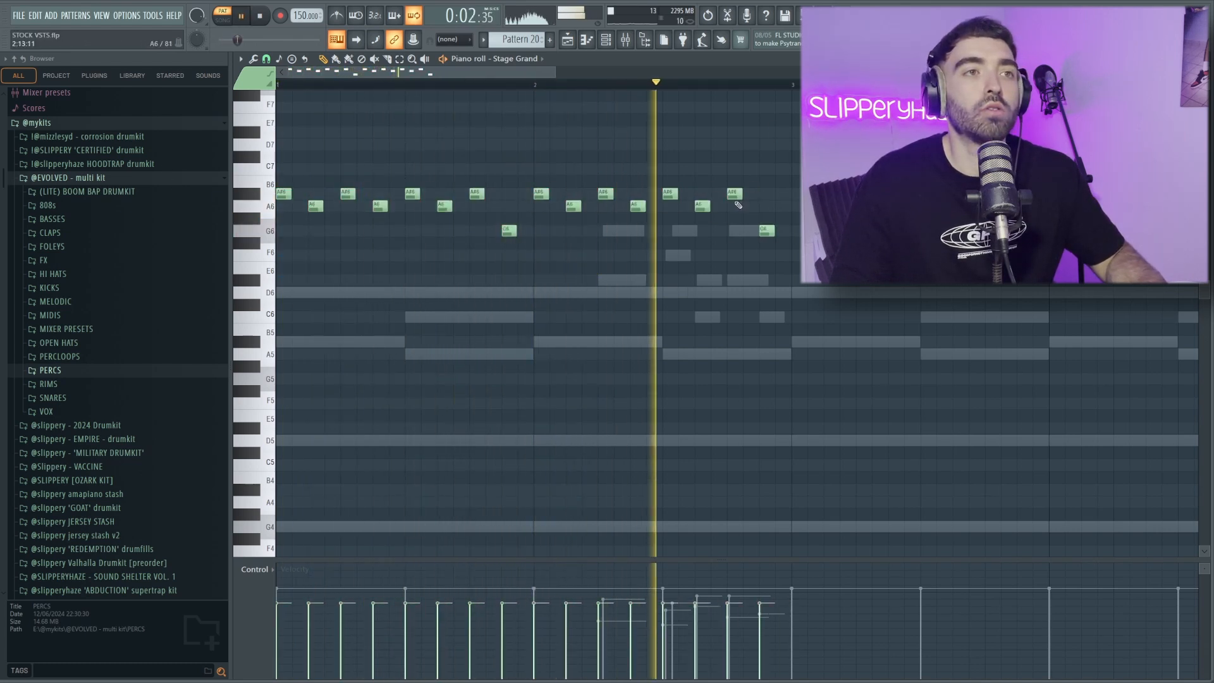
key("space")
key("space")
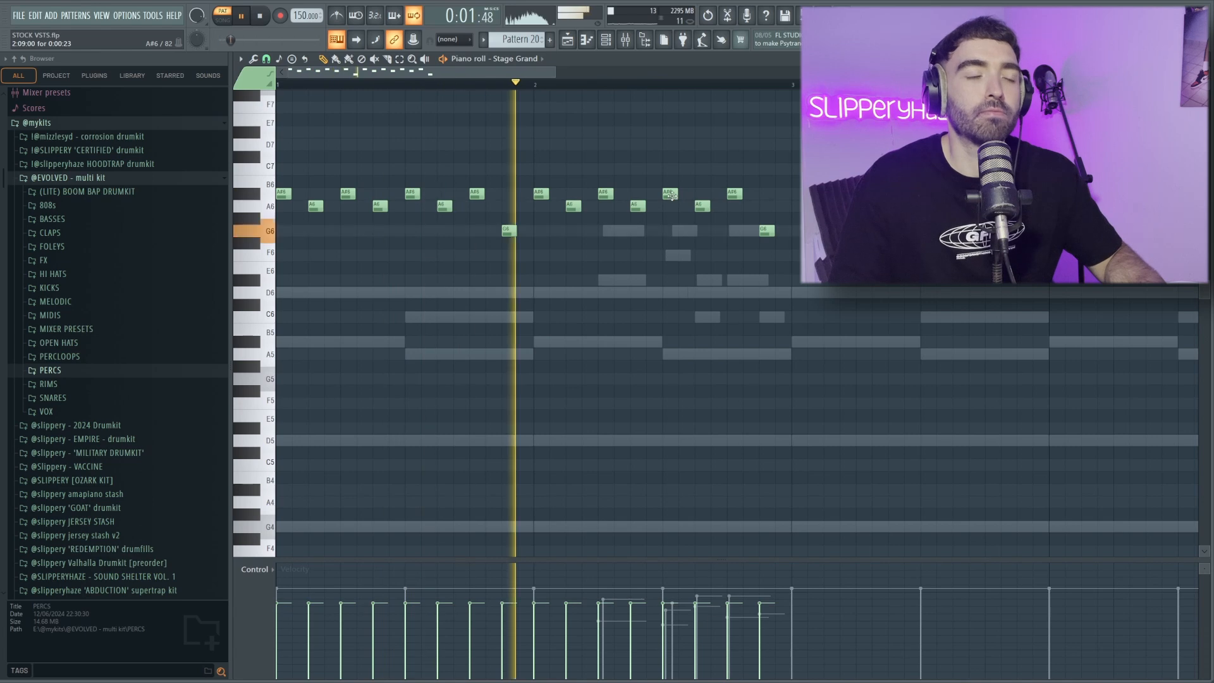
mouse_move(699, 206)
left_mouse_down()
mouse_move(699, 255)
mouse_move(697, 218)
left_mouse_up()
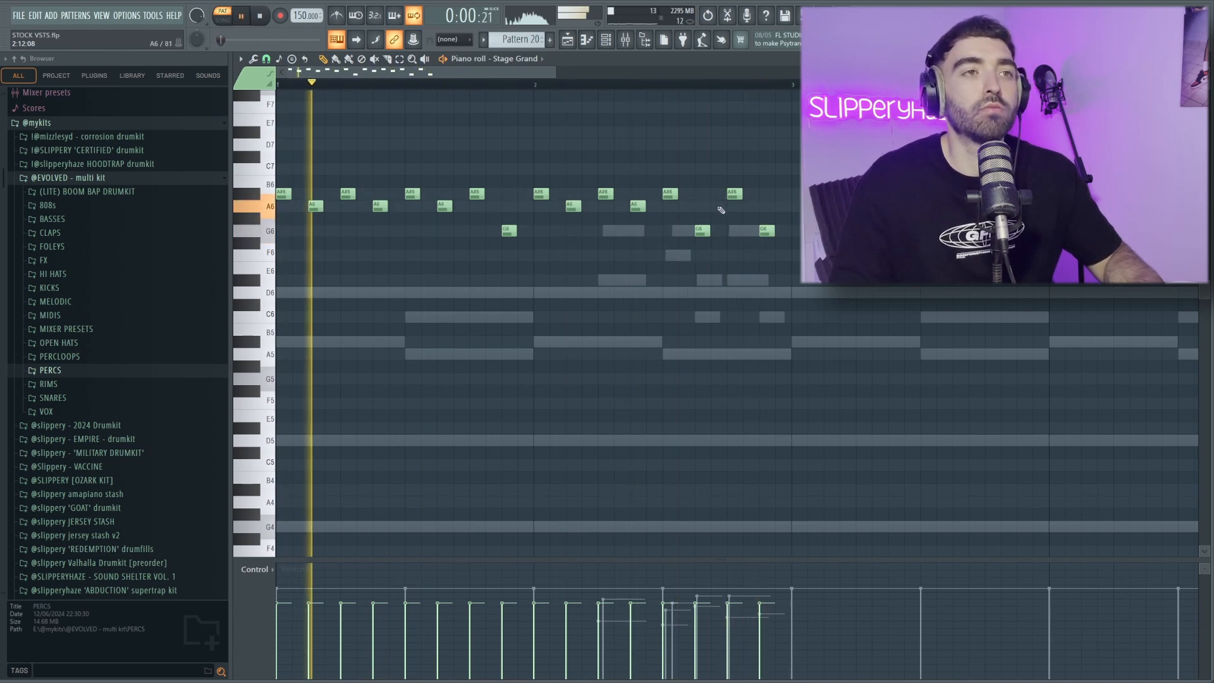
scroll(727, 209, "down", 2)
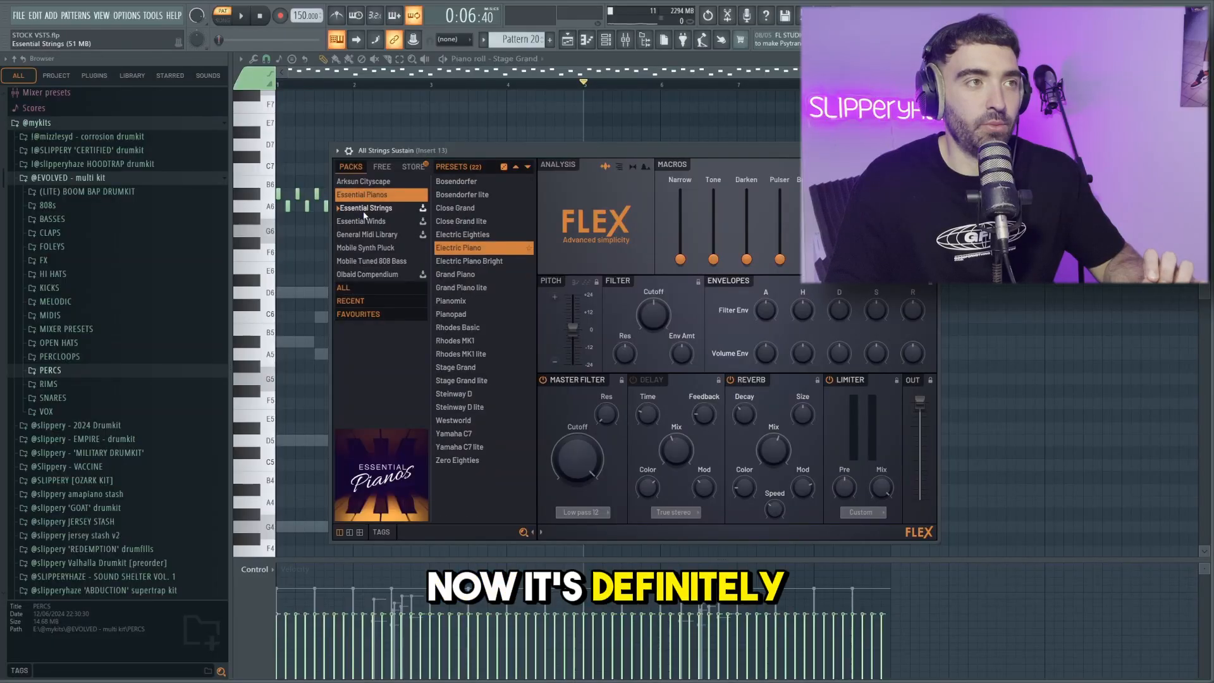
Use All Strings Sustain from FLEX's Essential Strings pack and duplicate its one-bar G4, D5 and A#5 chord into bar 2
left_click(365, 208)
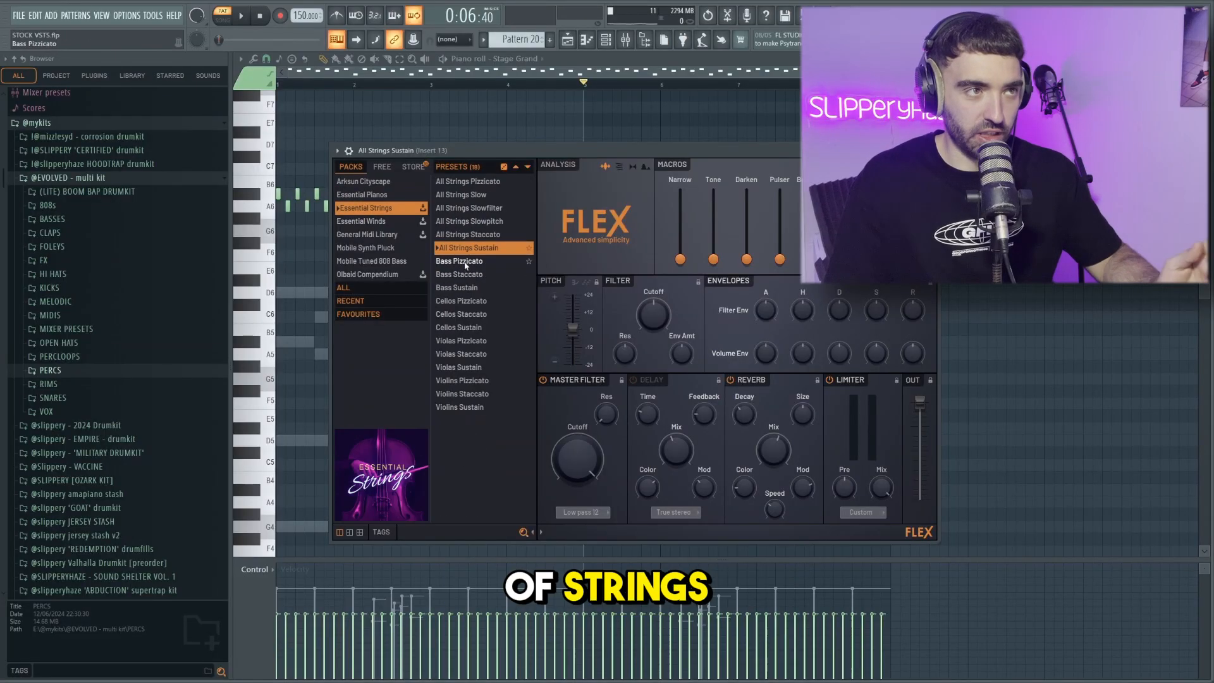
left_click_drag(514, 151, 497, 154)
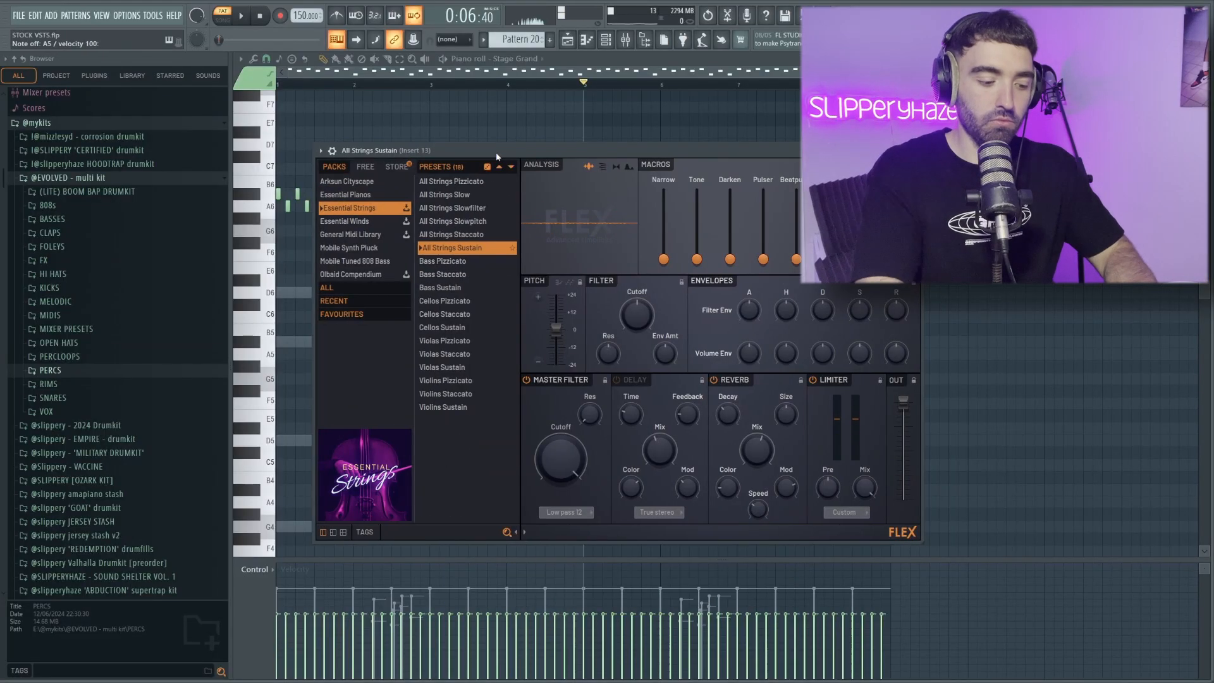
left_click_drag(379, 520, 322, 219)
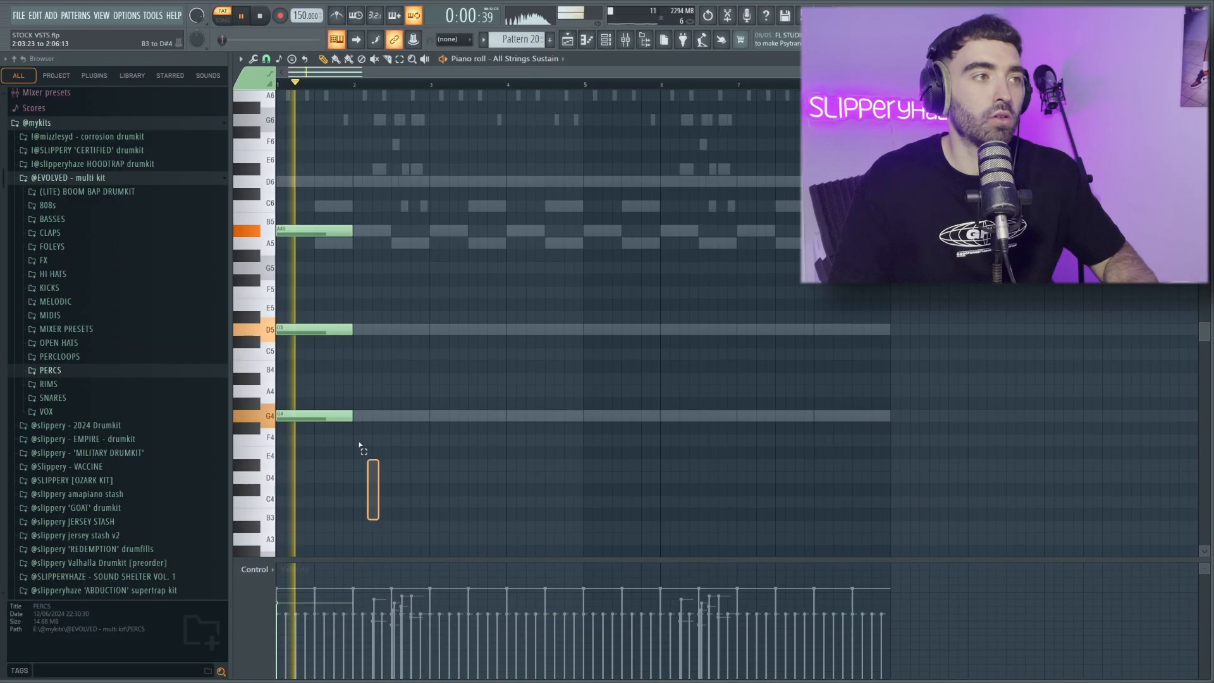
key("ctrl+b")
left_click(355, 262, "ctrl")
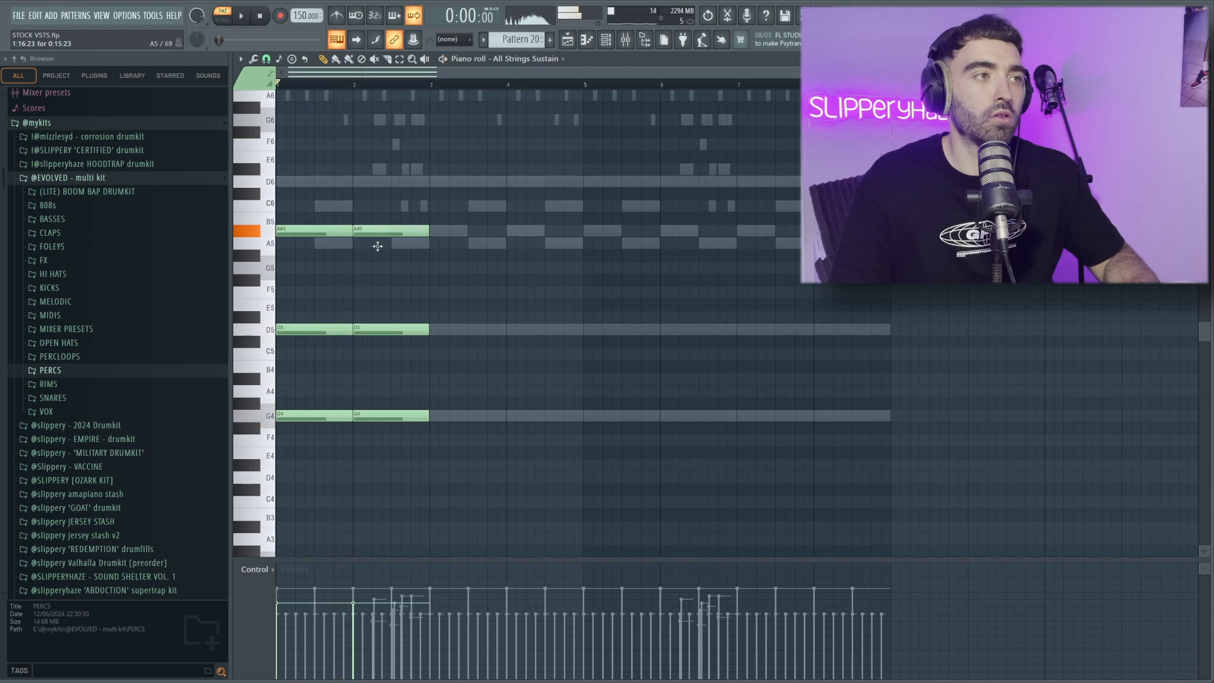
Lower the top note of the bar 2 strings chord to A5 and duplicate the two-bar progression into bars 3 and 4
key("space")
scroll(305, 270, "up", 2)
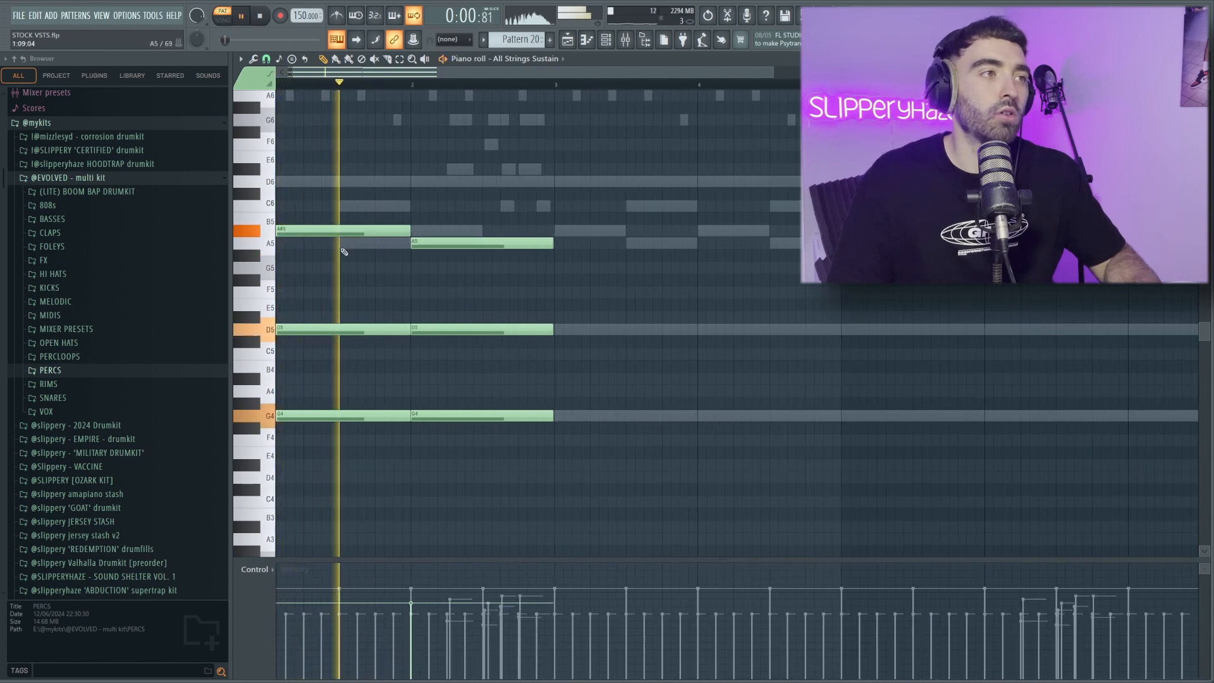
scroll(458, 383, "down", 1)
key("ctrl+b")
scroll(380, 171, "down", 2)
left_click(486, 214, "ctrl")
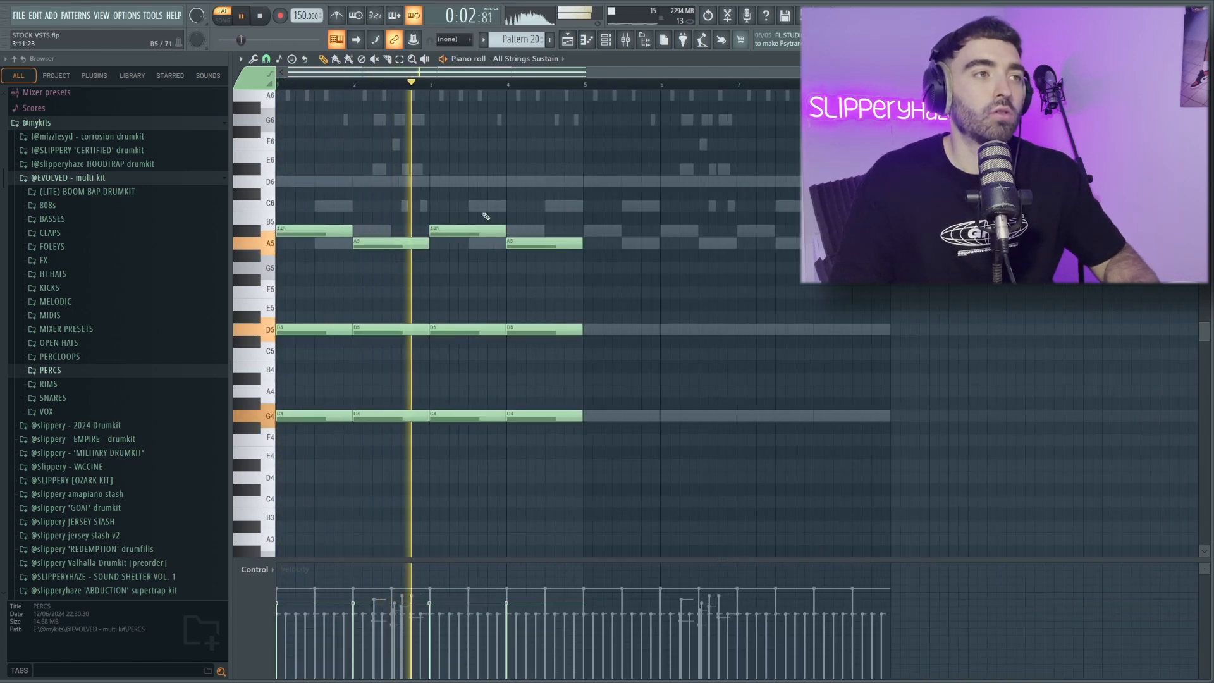
Lower the top note of the bar 4 strings chord to G5 and duplicate the four-bar progression into bars 5 to 8
scroll(487, 285, "down", 2)
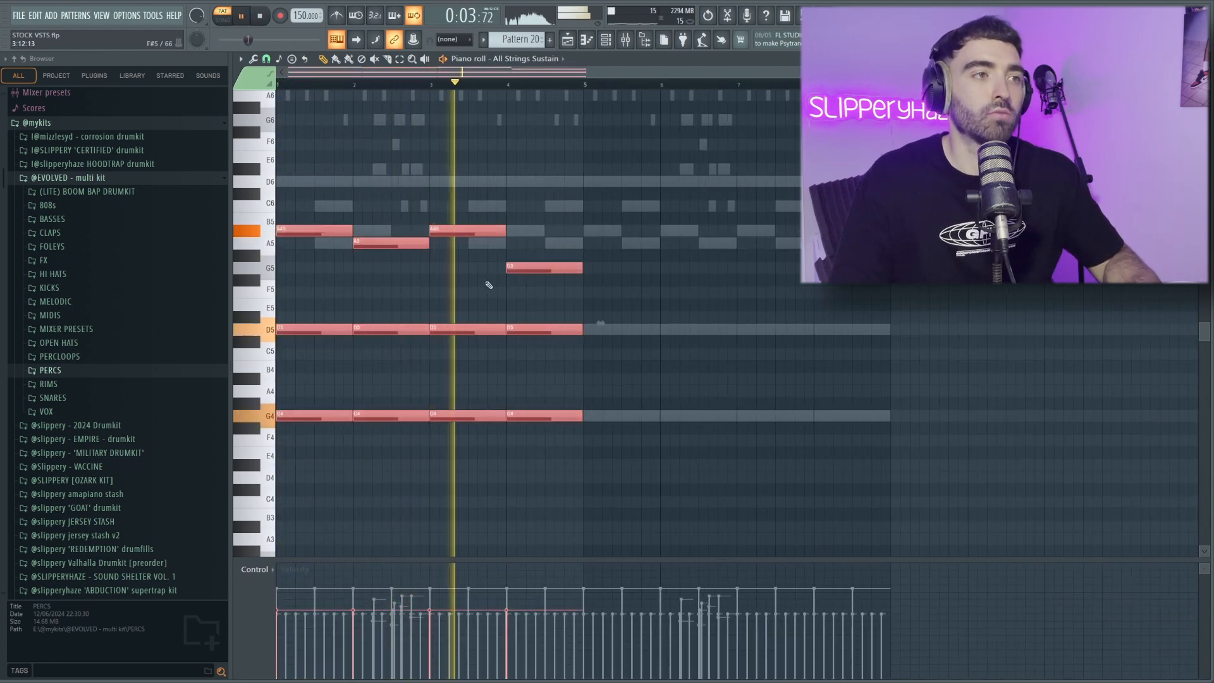
left_click_drag(716, 484, 317, 215)
key("ctrl+b")
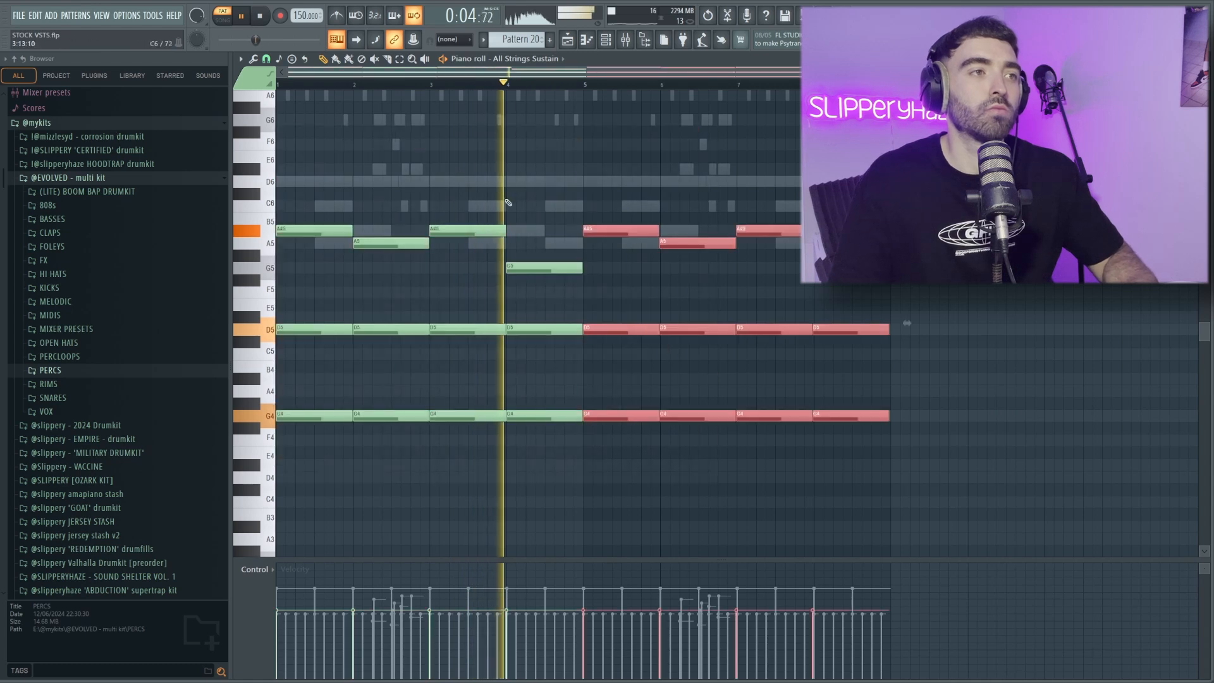
left_click(507, 201, "ctrl")
scroll(730, 277, "up", 2)
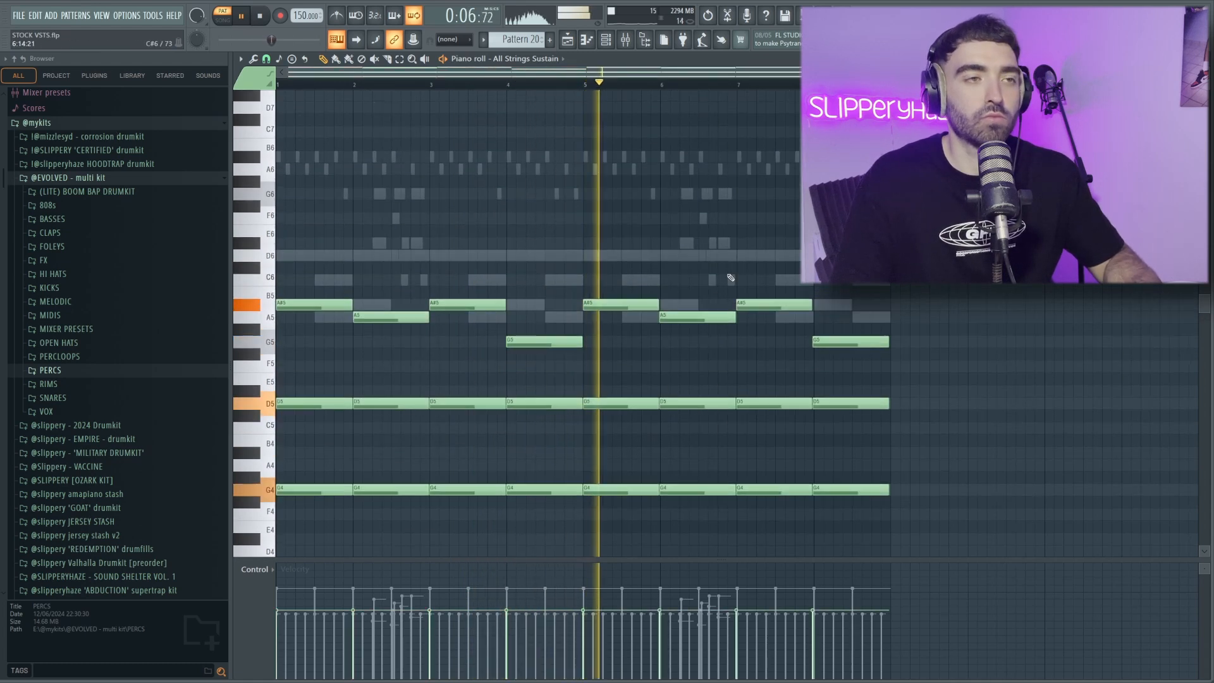
scroll(727, 260, "down", 1)
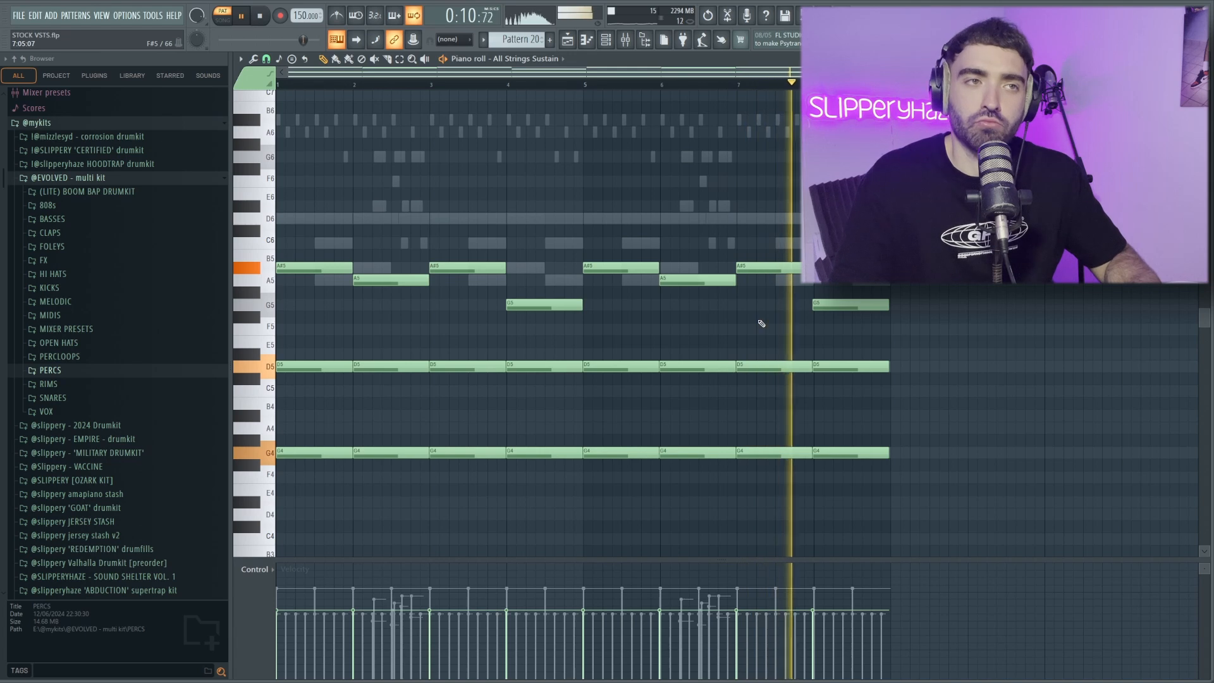
left_click_drag(916, 514, 506, 240)
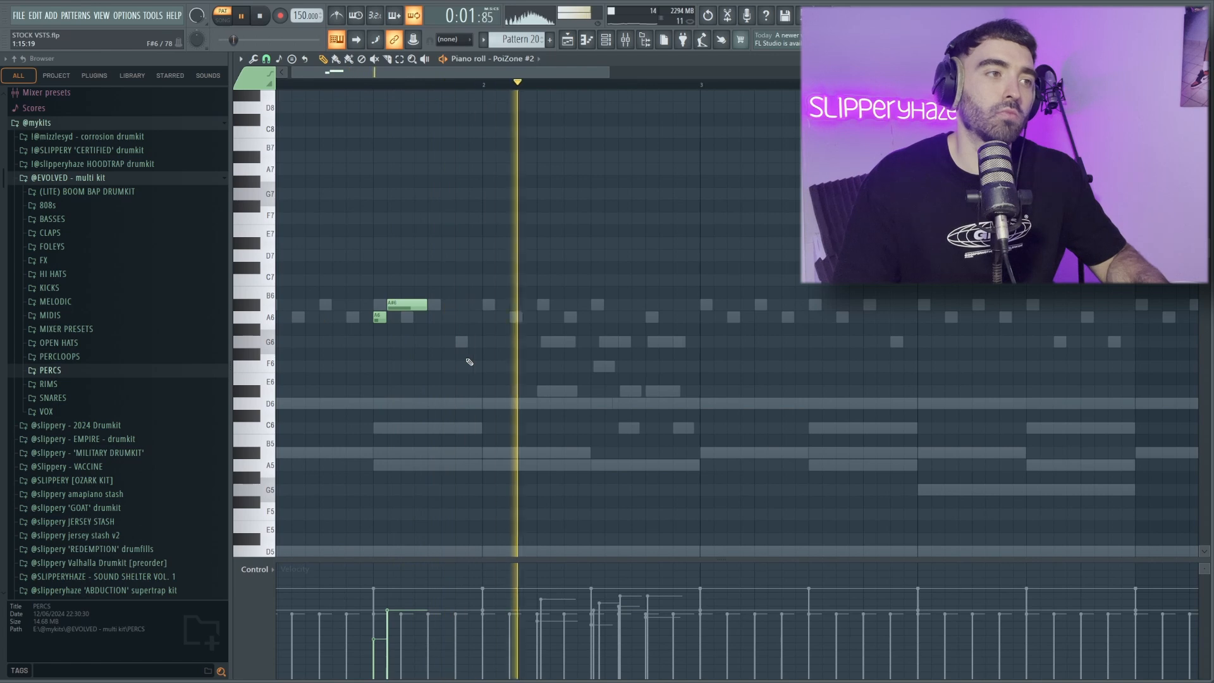
Repeat the Pattern 20 clip along Track 1 in the playlist and consolidate the track to audio
key("space")
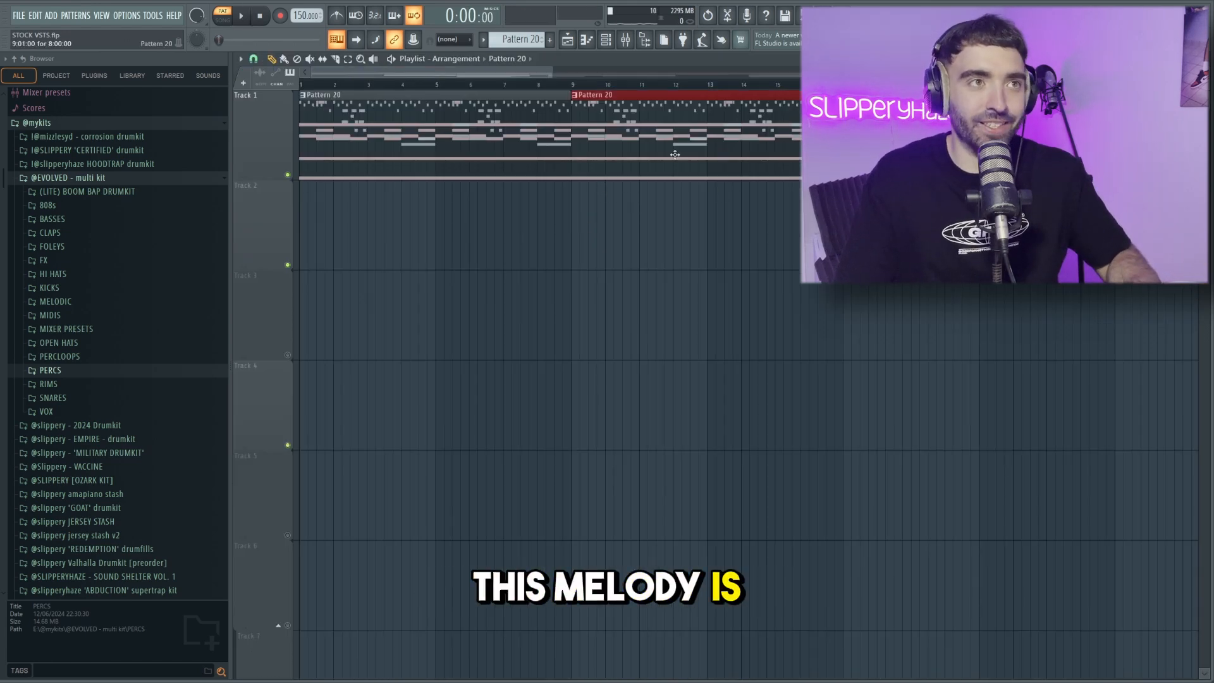
key("ctrl+b")
scroll(634, 217, "down", 2)
right_click(257, 91)
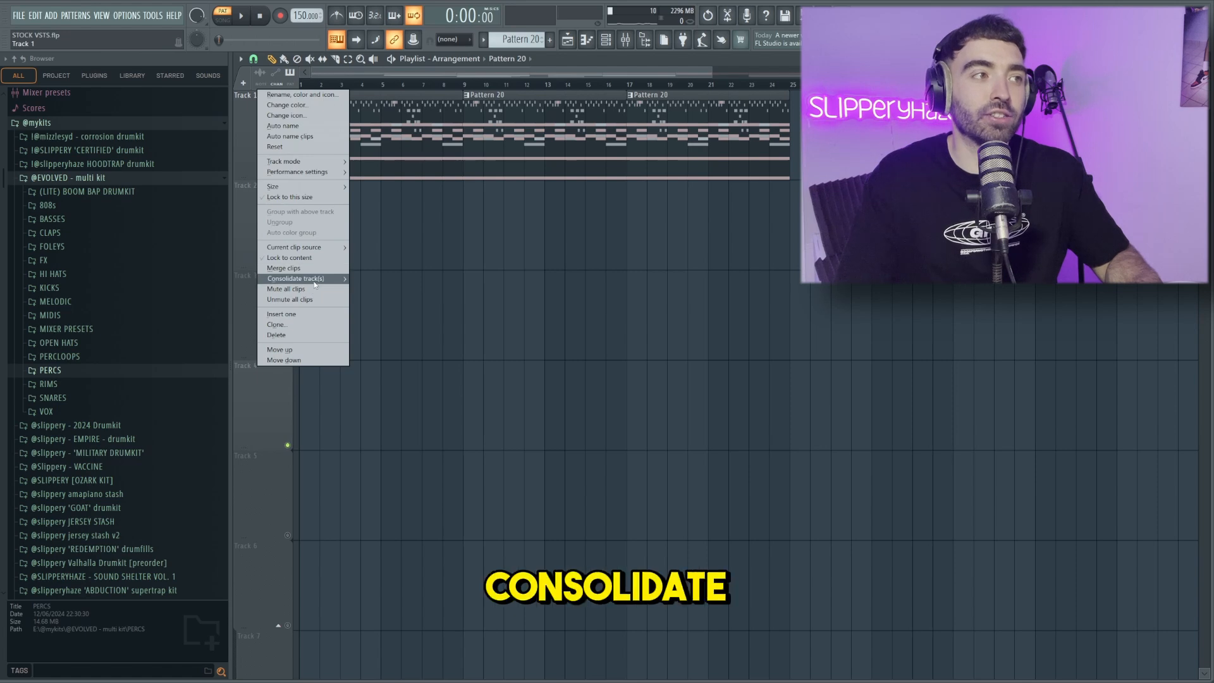
left_click(387, 282)
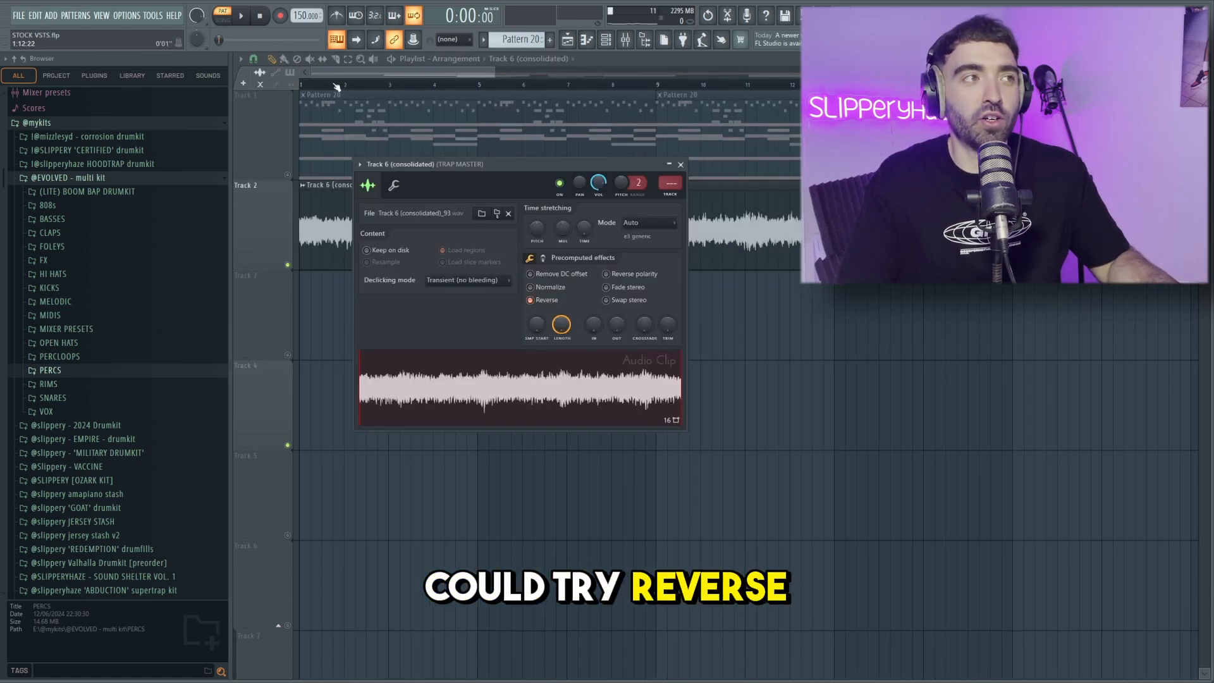
Play the reversed consolidated melody in song mode and try a different pitch shift on the audio clip
left_click(337, 86)
key("l")
double_click(412, 218)
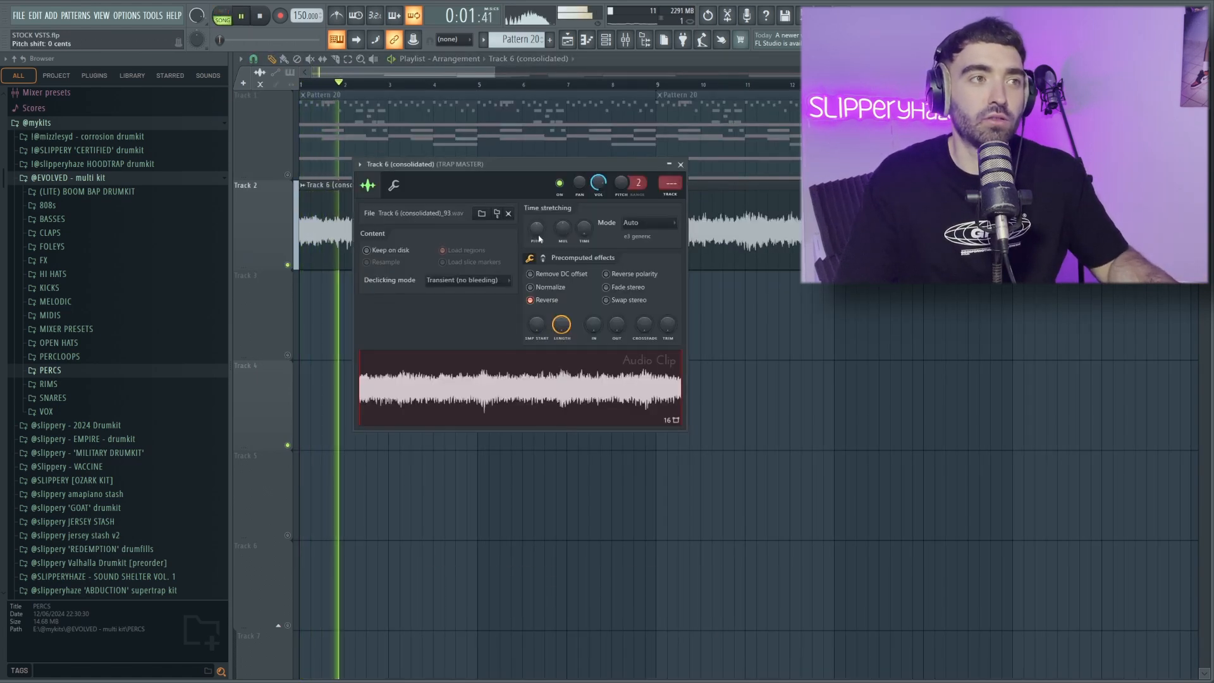
left_click_drag(536, 227, 540, 233)
key("space")
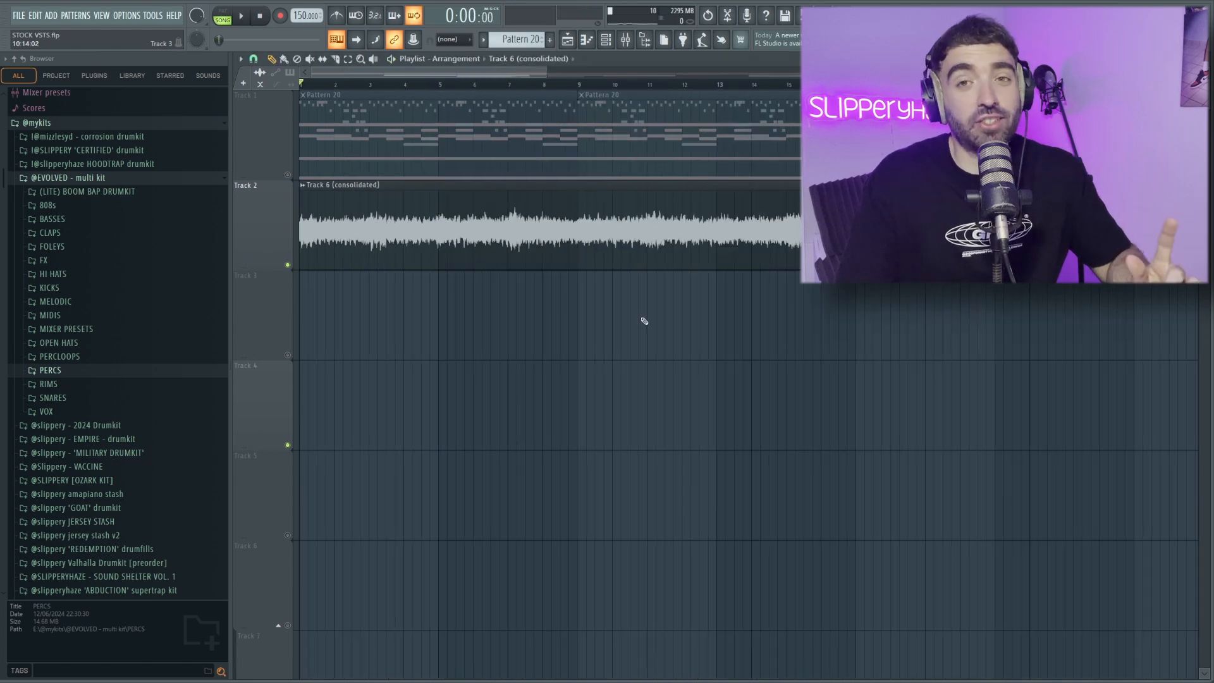
Mute the consolidated audio on Track 2 and unmute the original Pattern 20 clips on Track 1
left_click(287, 265)
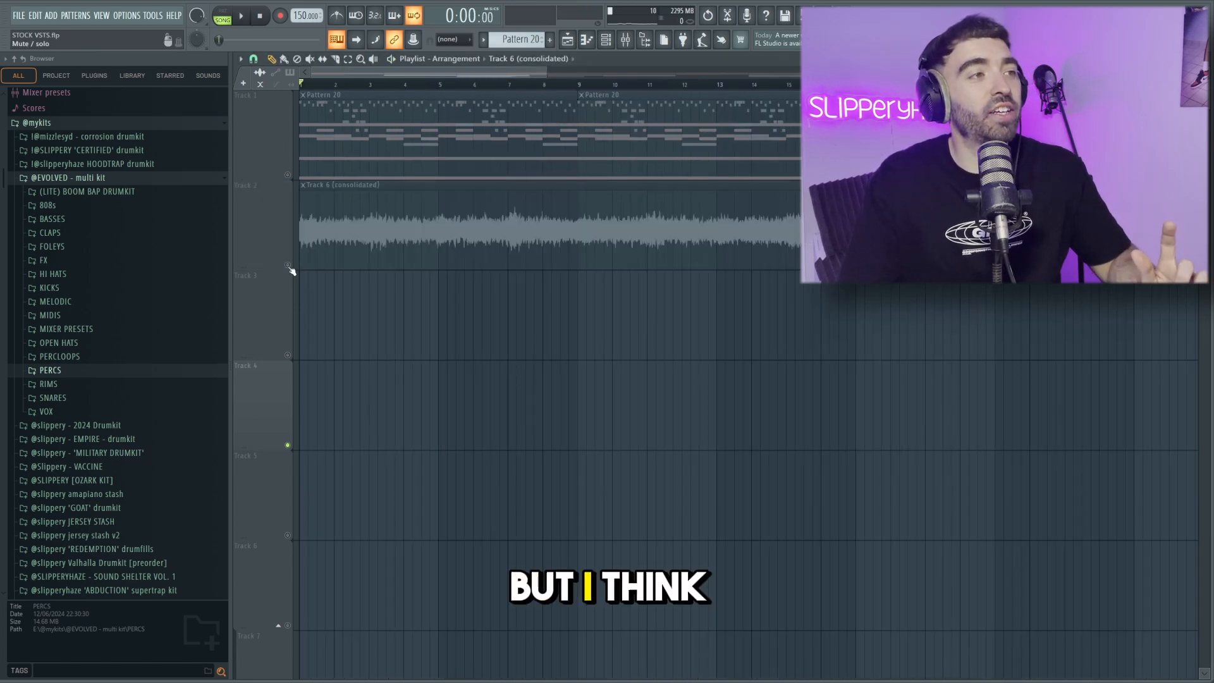
left_click(287, 175)
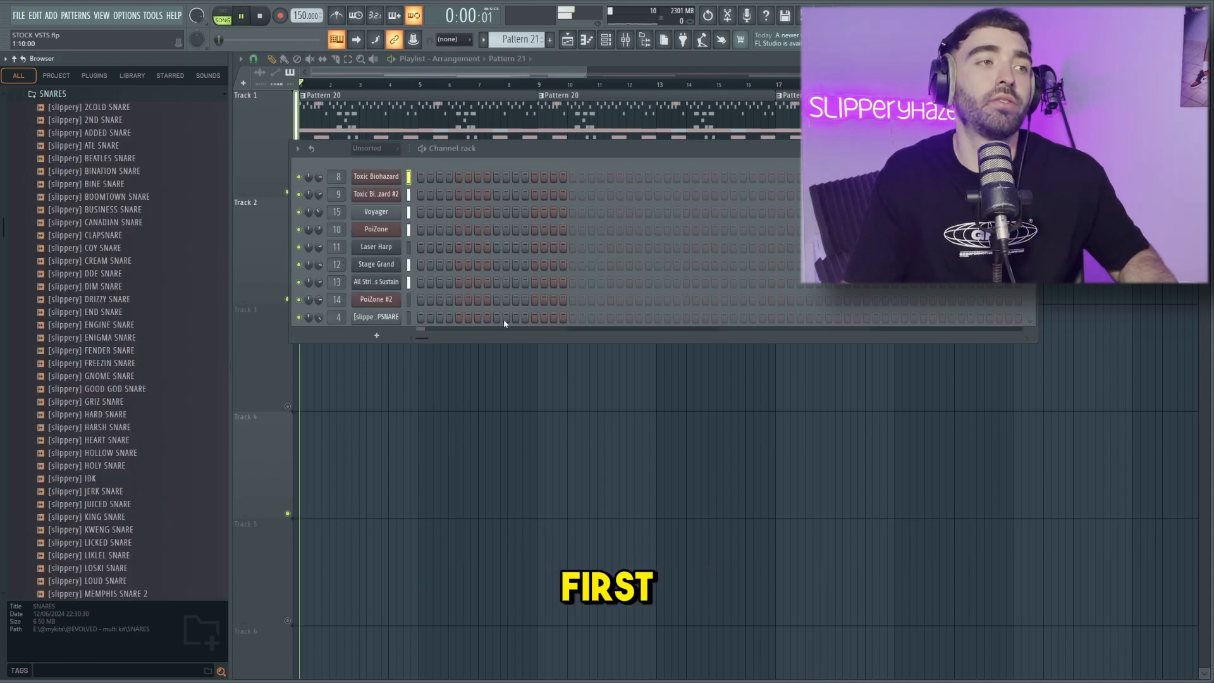
Program CLAPSNARE hits on beat 3 of every bar with an extra hit late in bar 3, repeated over eight bars in the piano roll
left_click(647, 318)
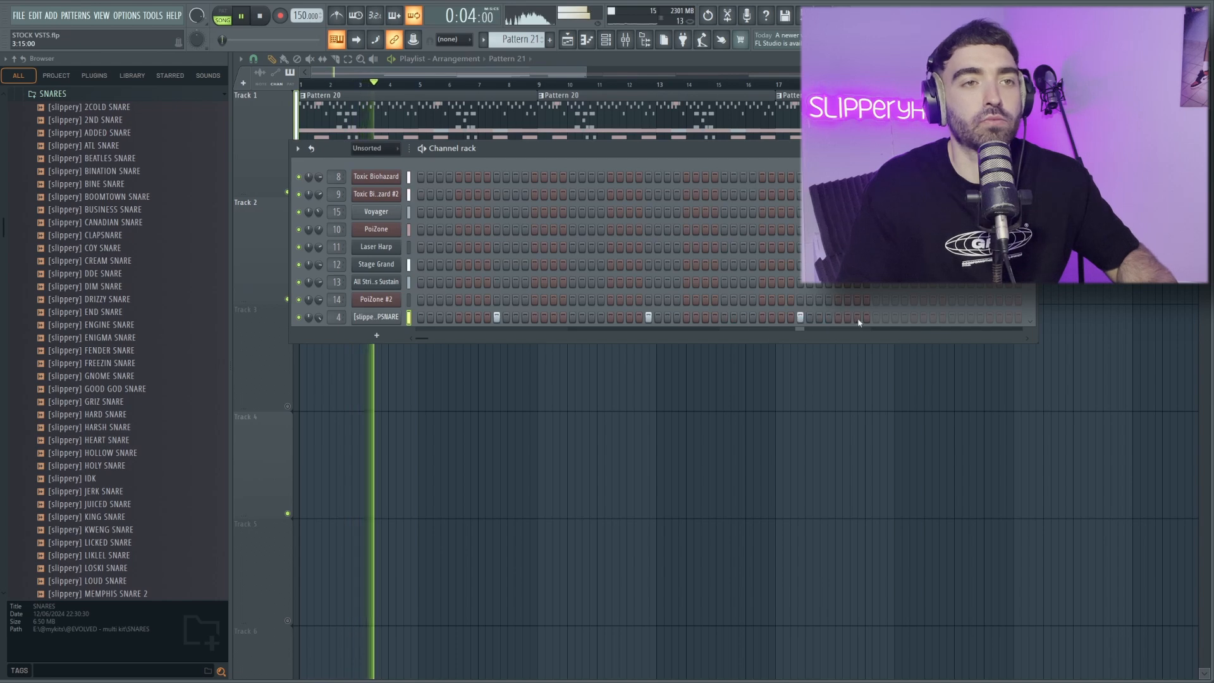
right_click(392, 317)
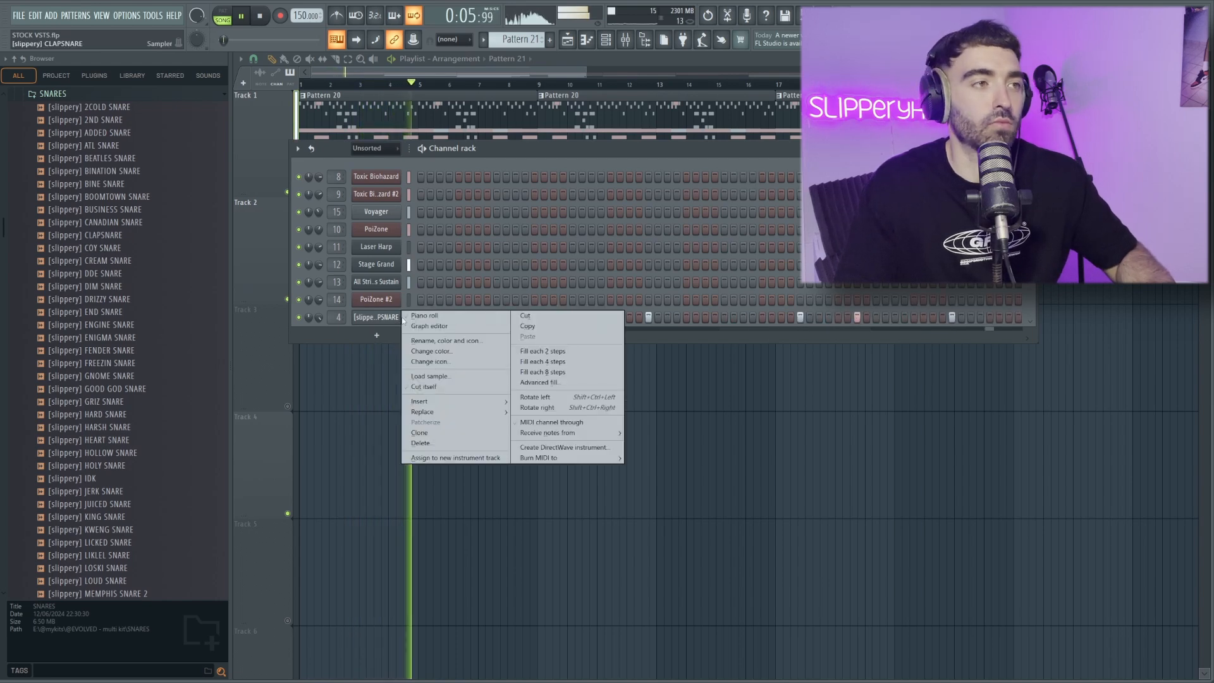
left_click(421, 317)
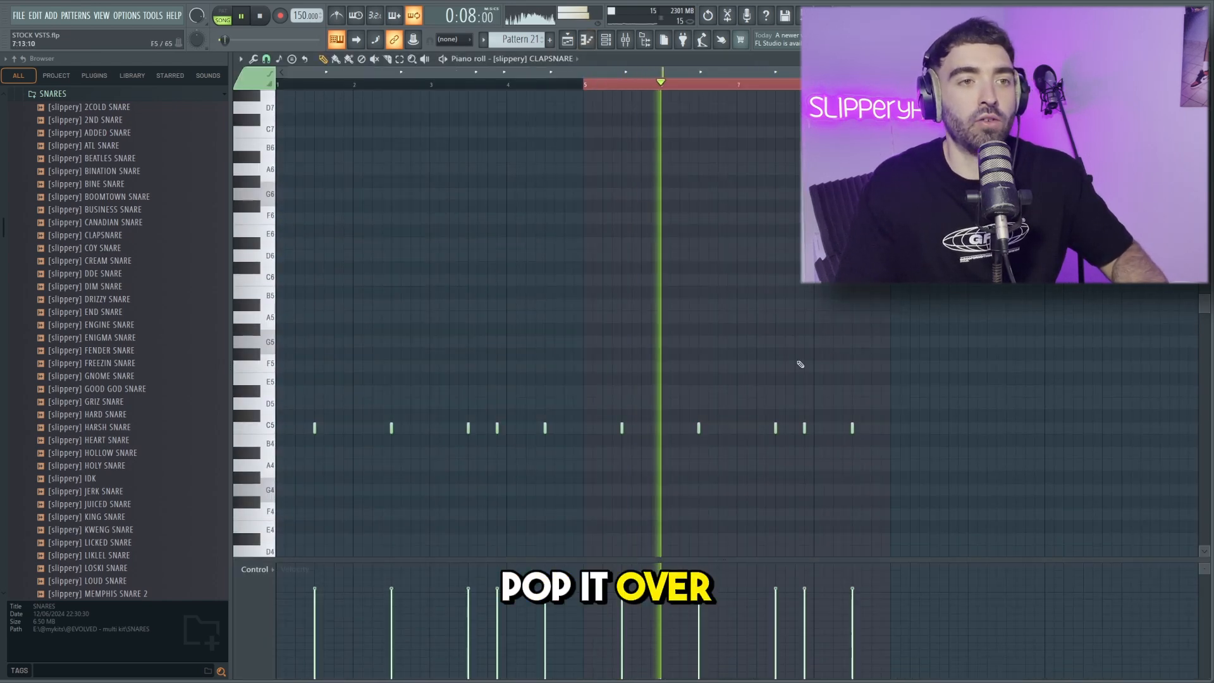
scroll(802, 427, "up", 3)
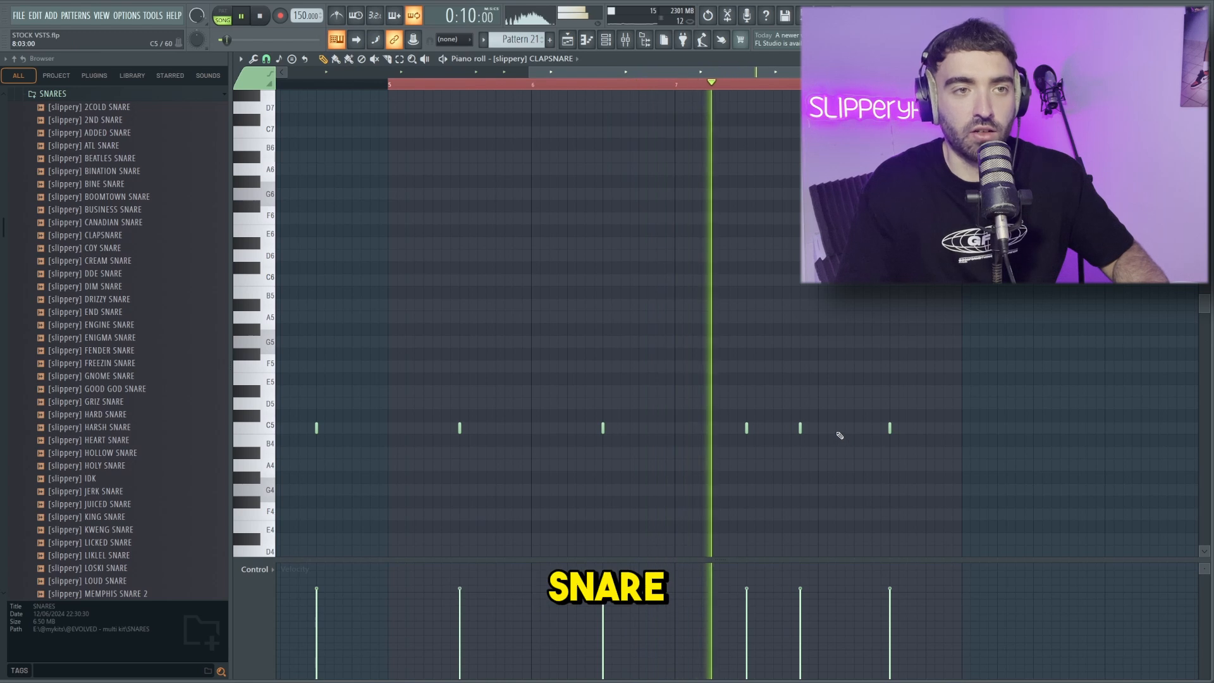
Add an extra C5 snare hit early in bar 8 and raise the velocity of all the snare notes
left_click(837, 429)
scroll(841, 436, "down", 3)
left_click_drag(947, 446, 757, 411)
key("ctrl+a")
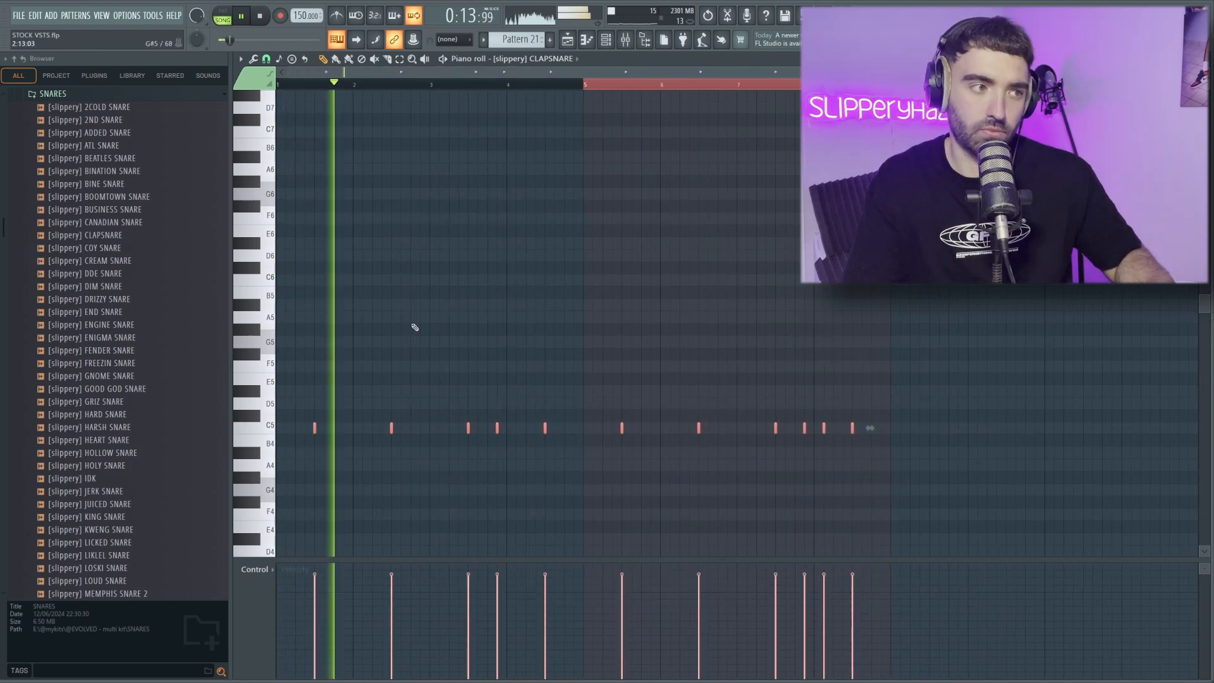
key("ctrl+d")
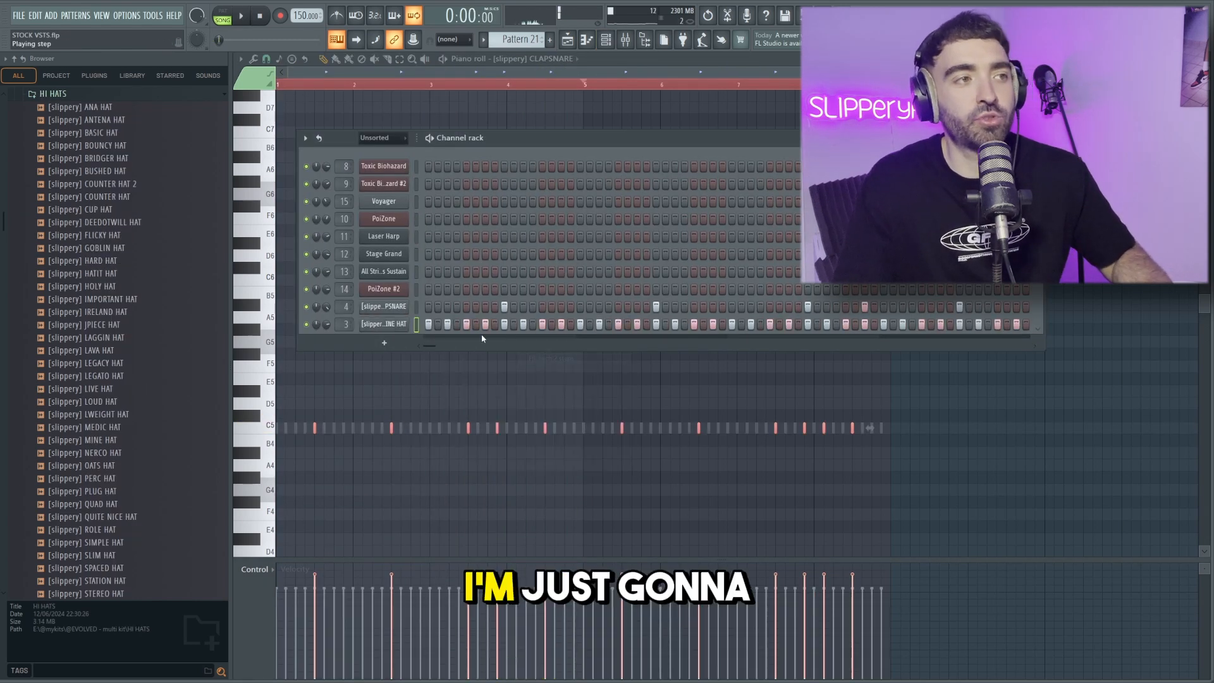
Fill the MINE HAT channel every two steps and lower its three roll notes in bar 1 to A4
right_click(409, 321)
left_click(542, 359)
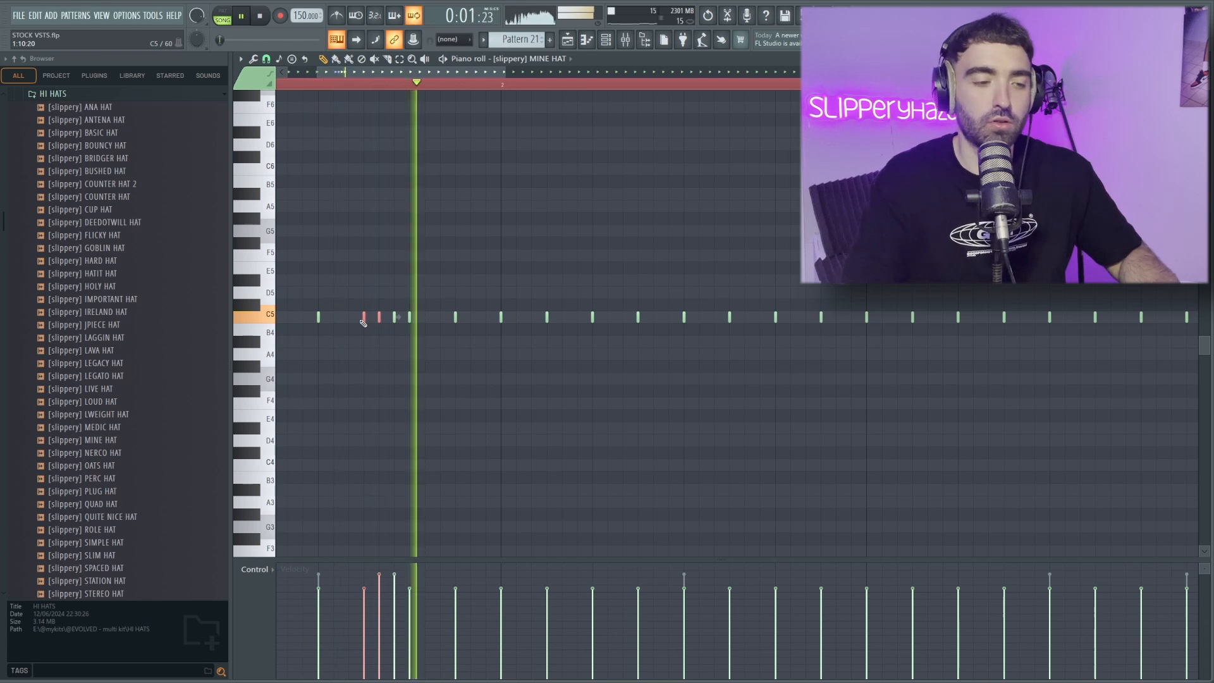
key("Down")
key("Down")
left_click(393, 317)
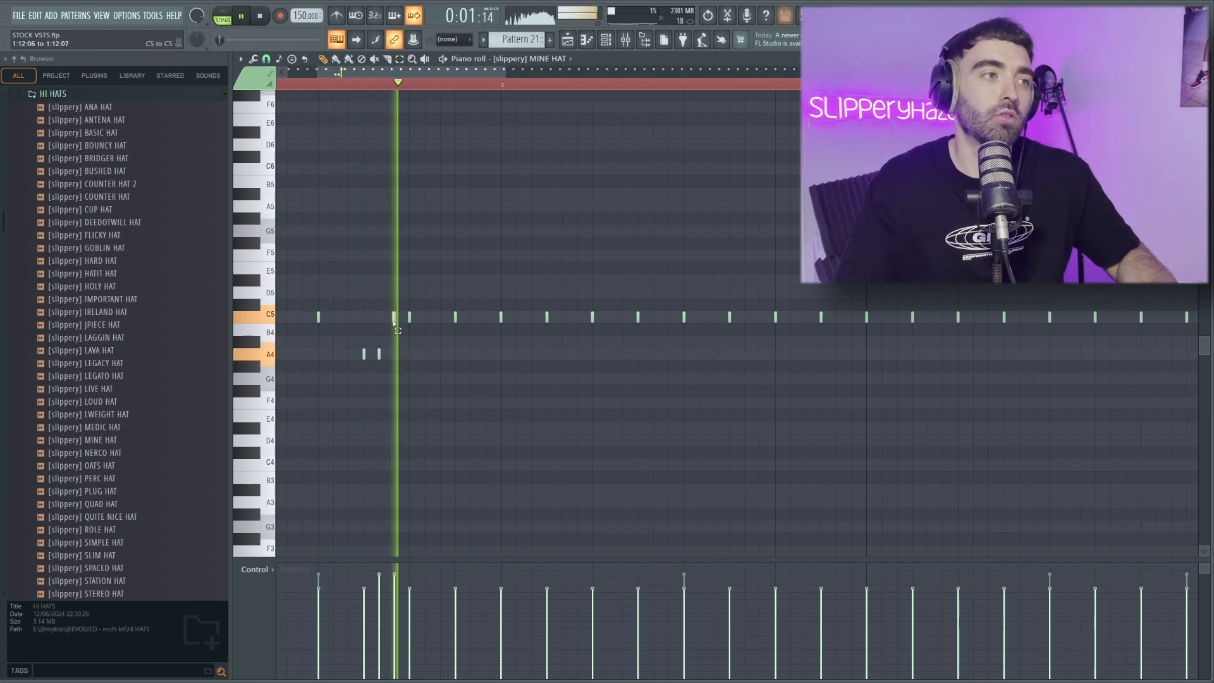
key("Down")
key("Down")
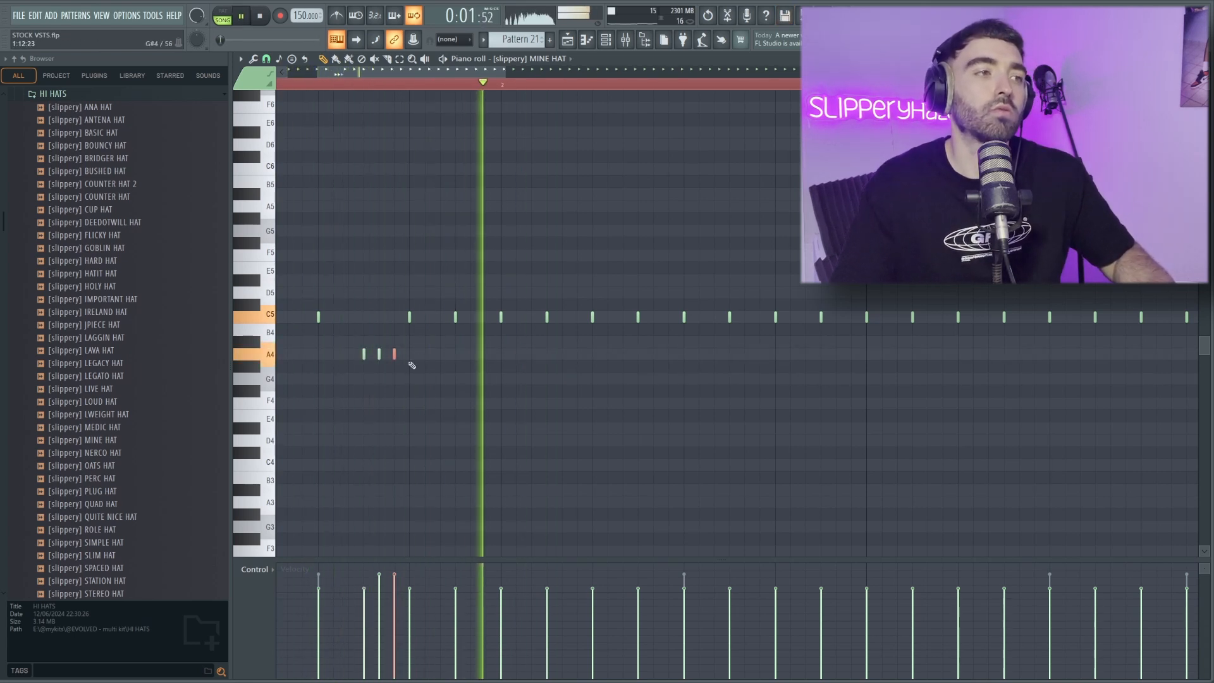
left_click_drag(405, 346, 374, 364)
left_click(412, 404)
Add a second three-note MINE HAT roll on A4 at the start of bar 2
scroll(422, 403, "down", 2)
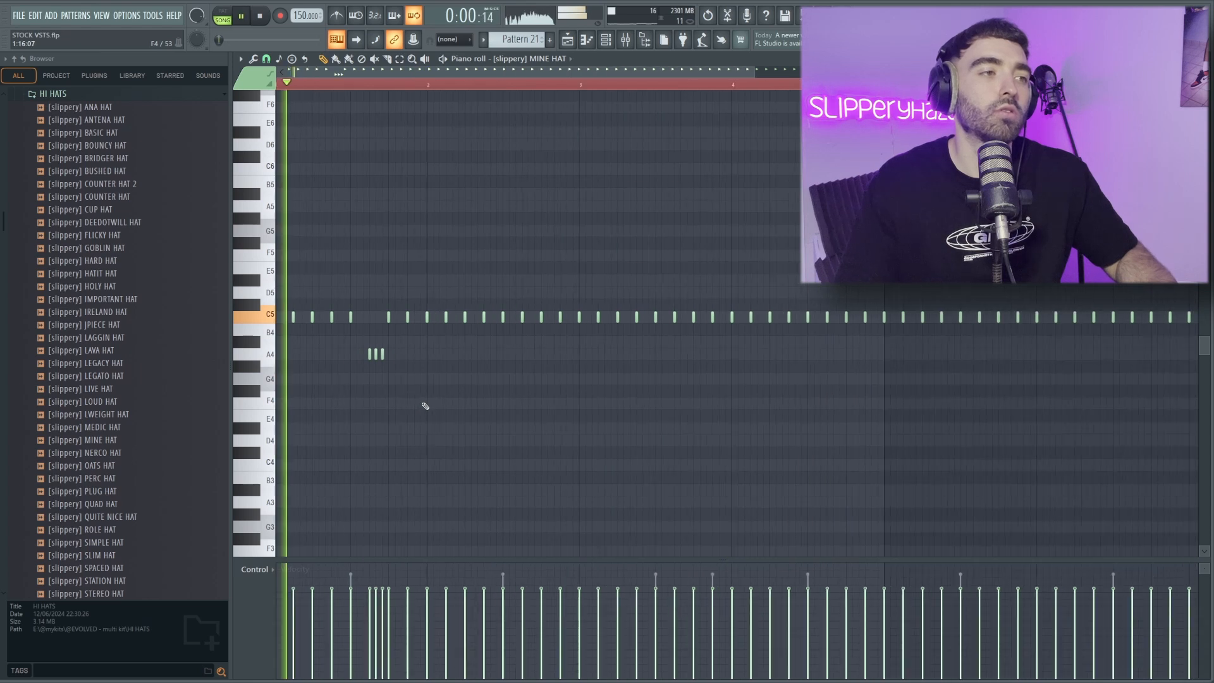
scroll(431, 360, "up", 1)
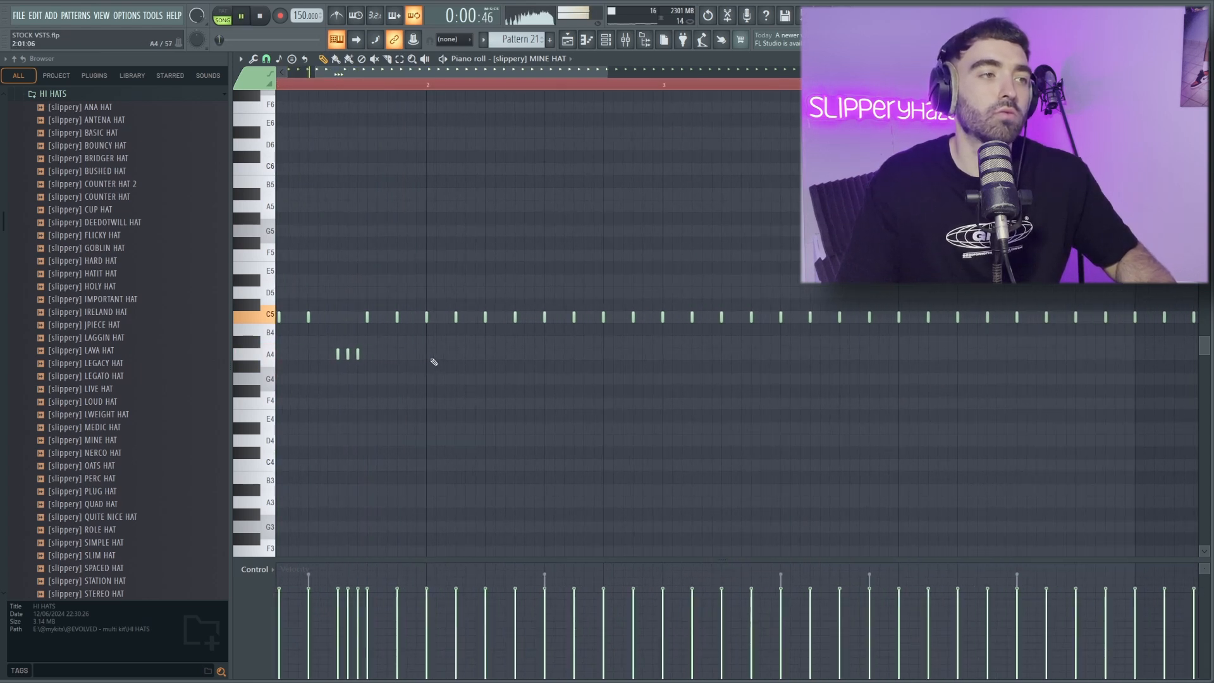
left_click(435, 354)
left_click(446, 354)
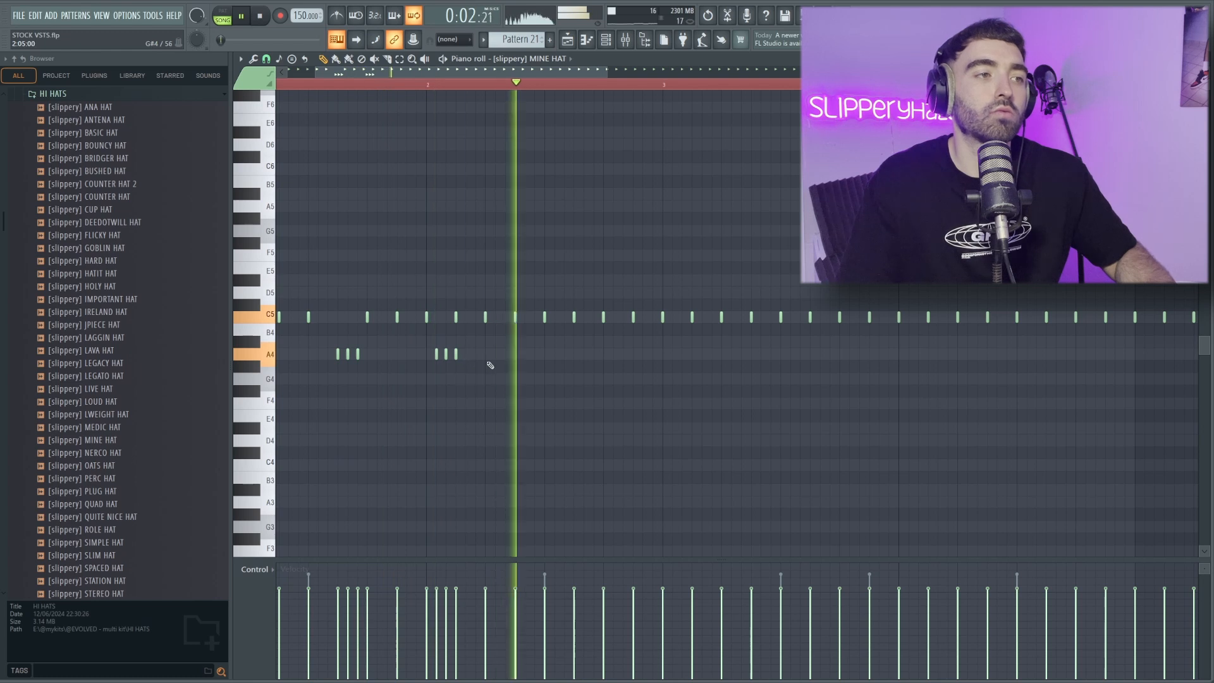
scroll(479, 389, "down", 1)
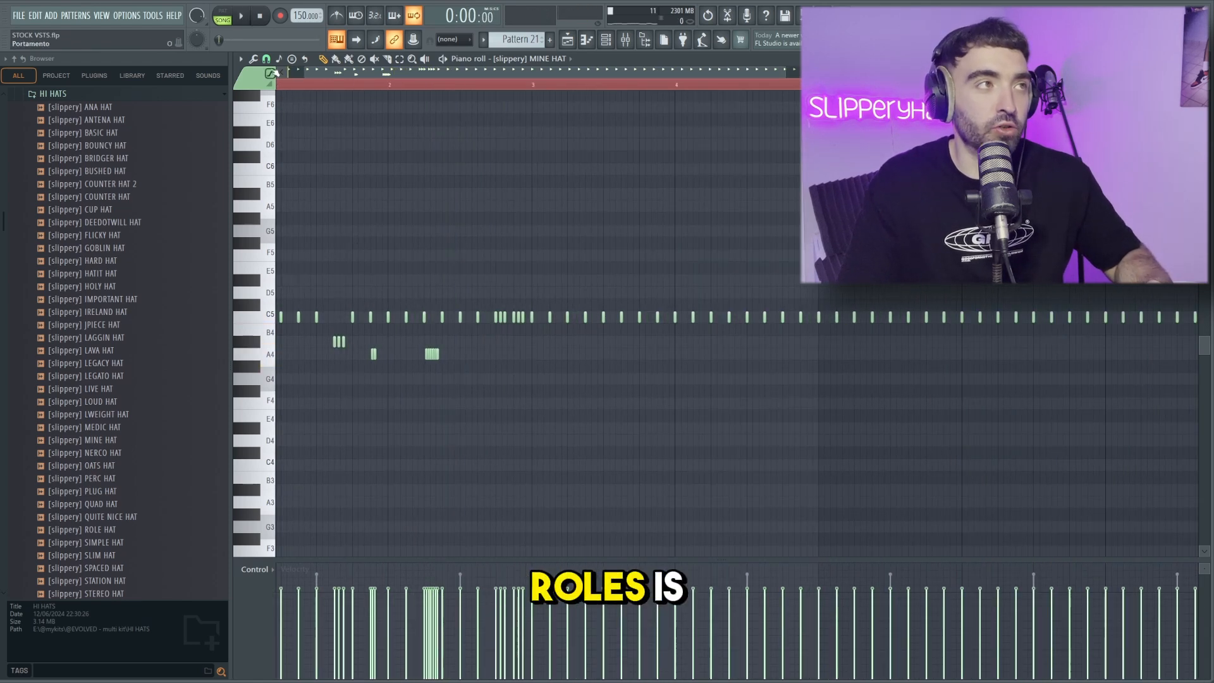
Add extra C5 rolls through bars 3 and 4 of MINE HAT and end bar 4 with a six-note roll on G#4
left_click(266, 59)
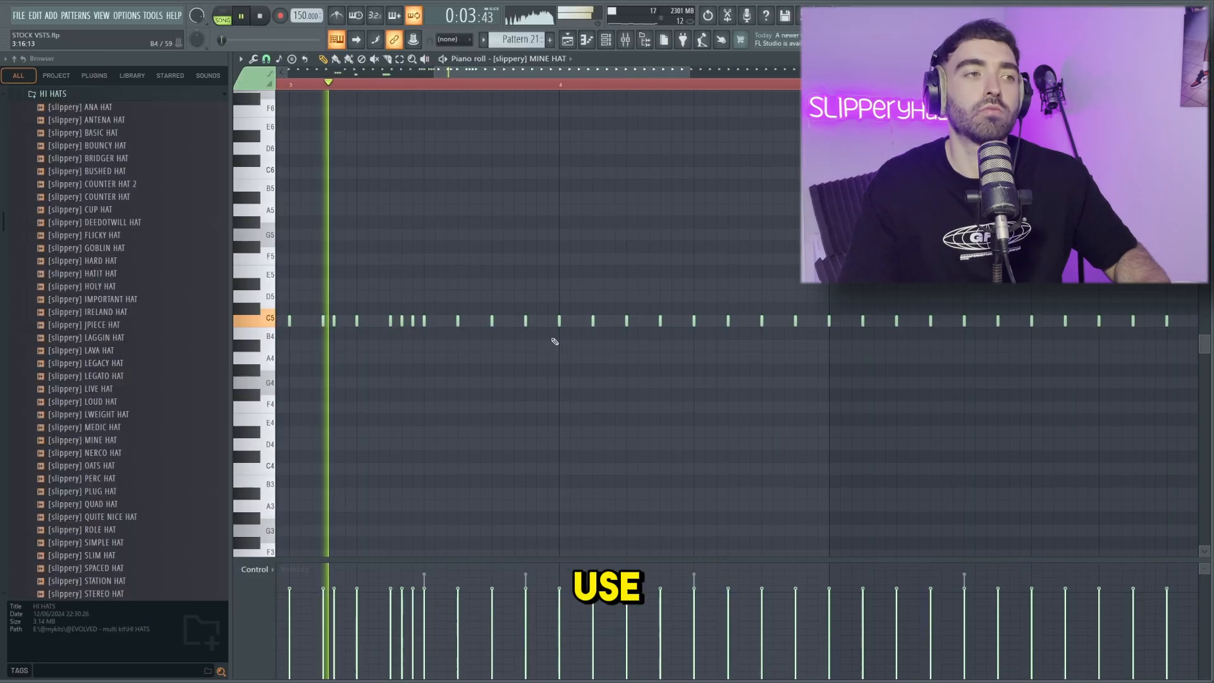
left_click(537, 322)
left_click(549, 322)
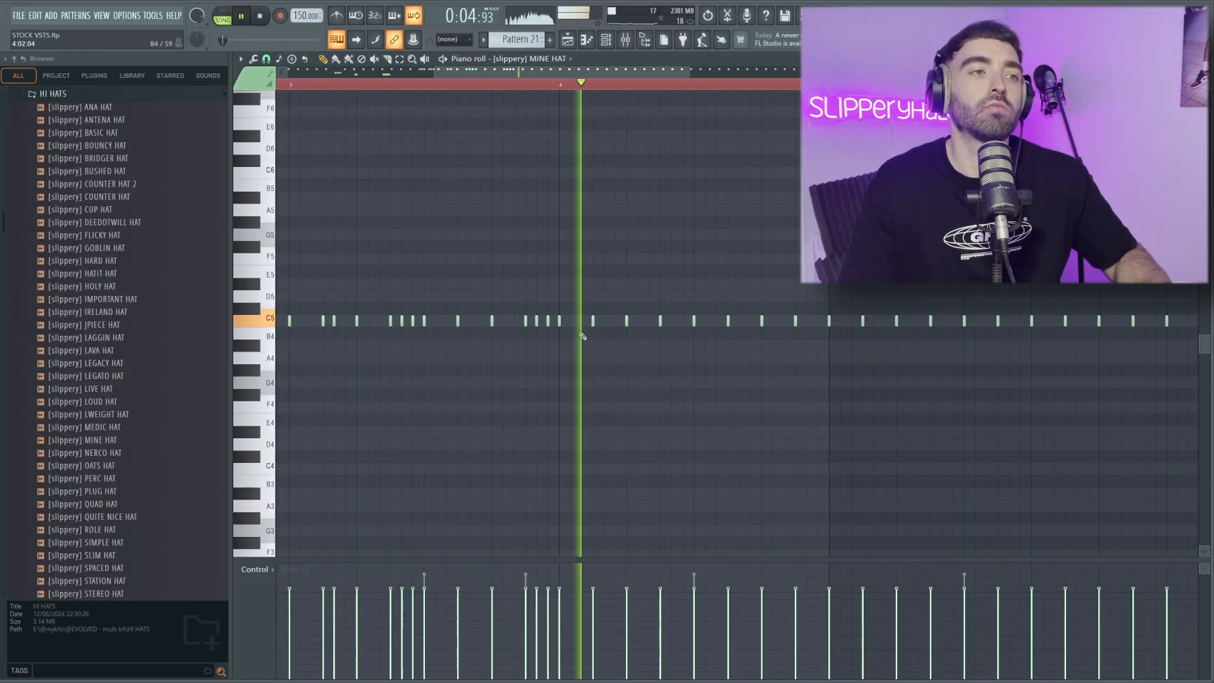
left_click(639, 334)
left_click(651, 334)
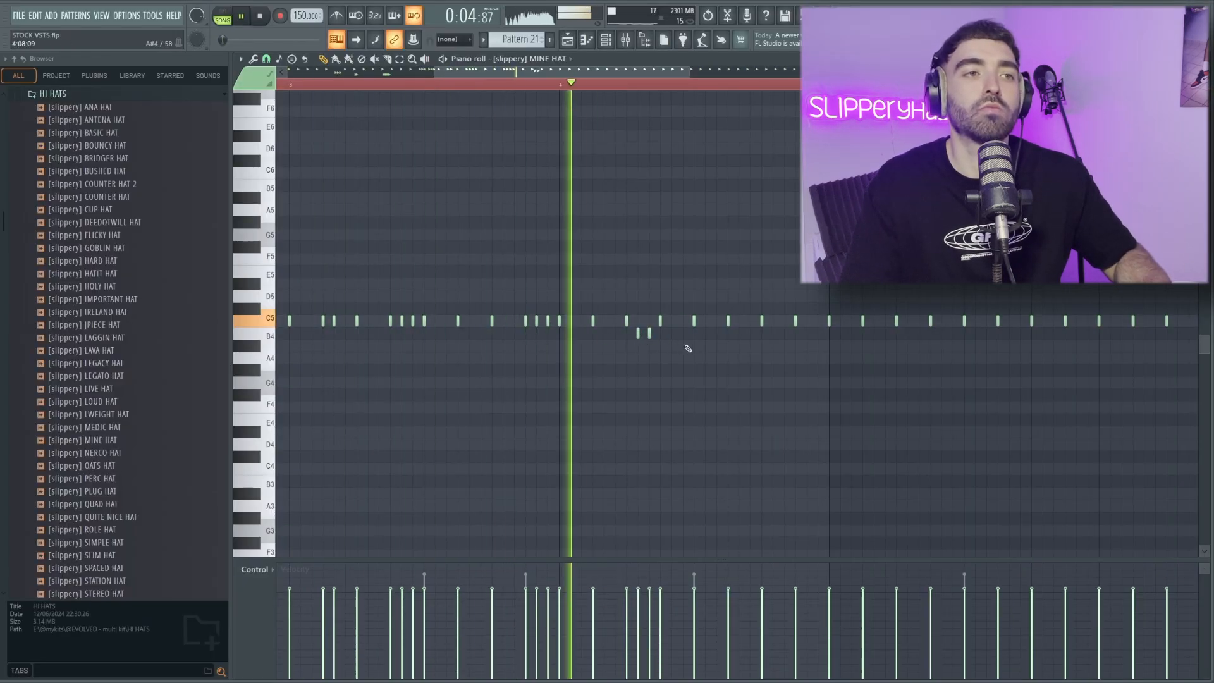
left_click(695, 346)
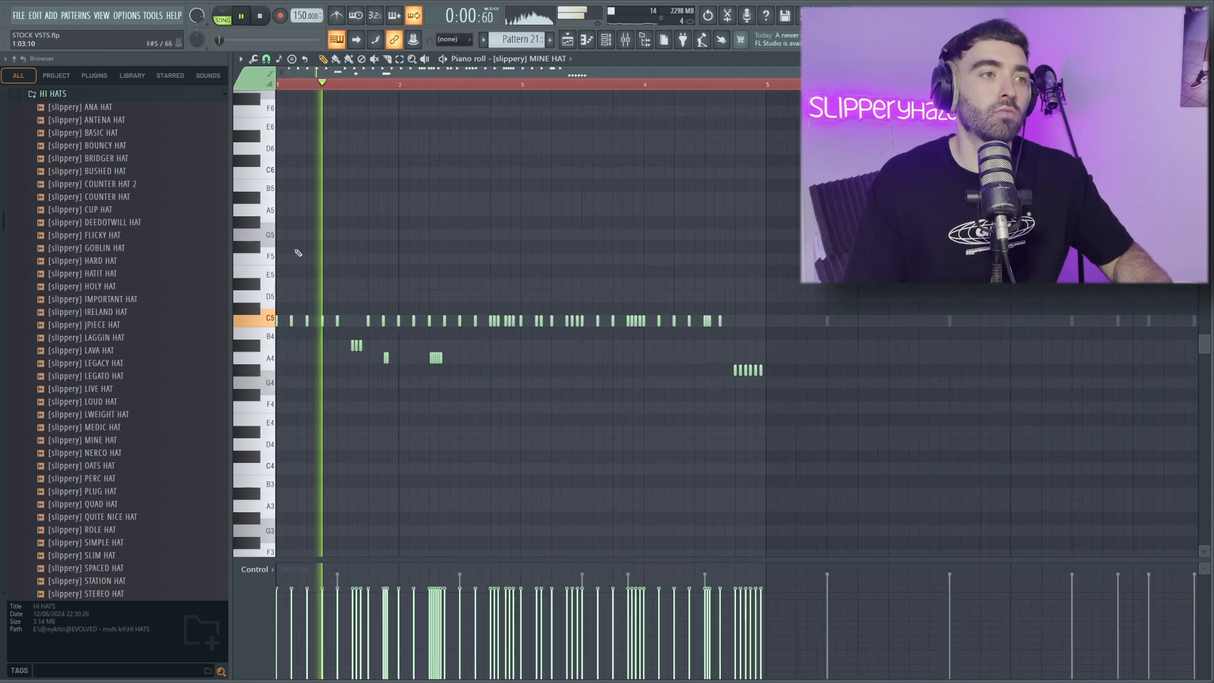
Duplicate the four-bar MINE HAT pattern into bars 5 to 8
key("ctrl+a")
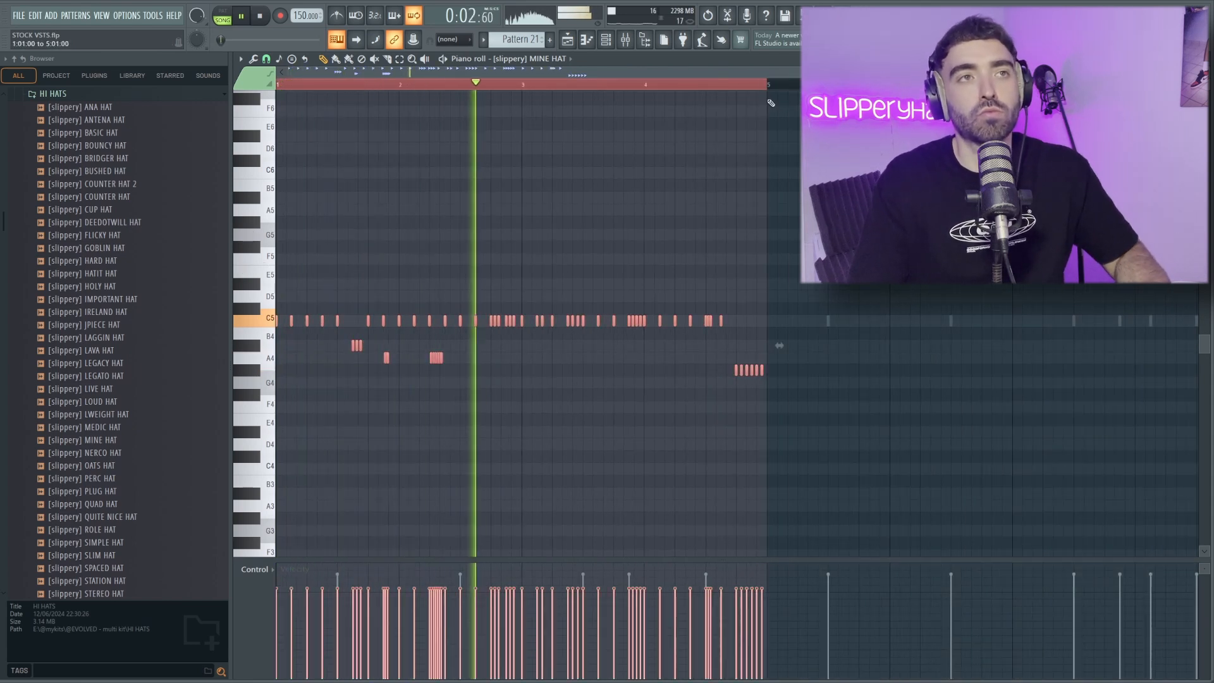
left_click(655, 197)
scroll(702, 207, "down", 1)
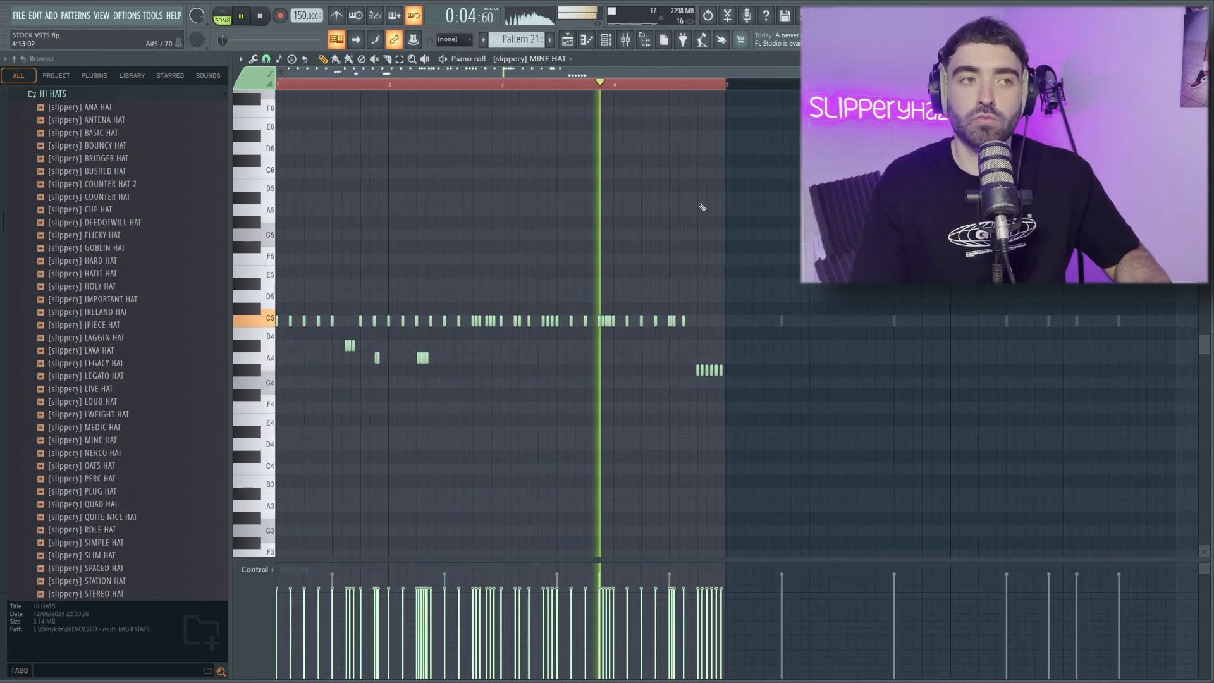
key("ctrl+b")
key("ctrl+a")
scroll(700, 225, "down", 2)
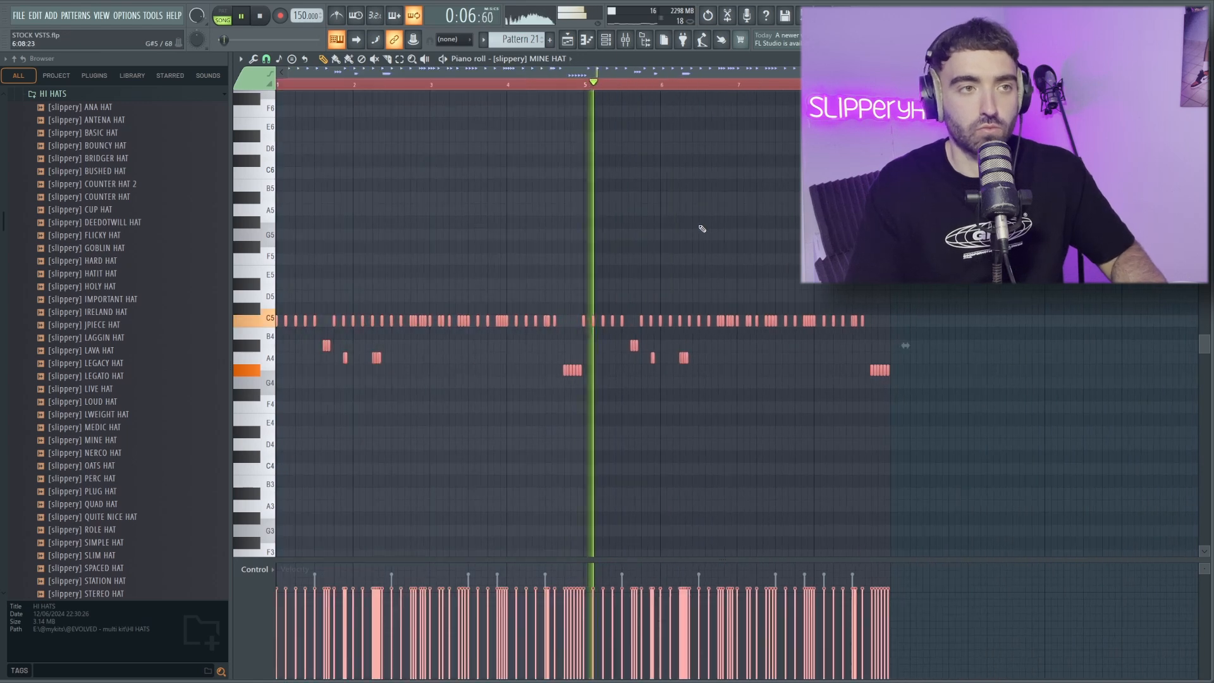
right_click(721, 235)
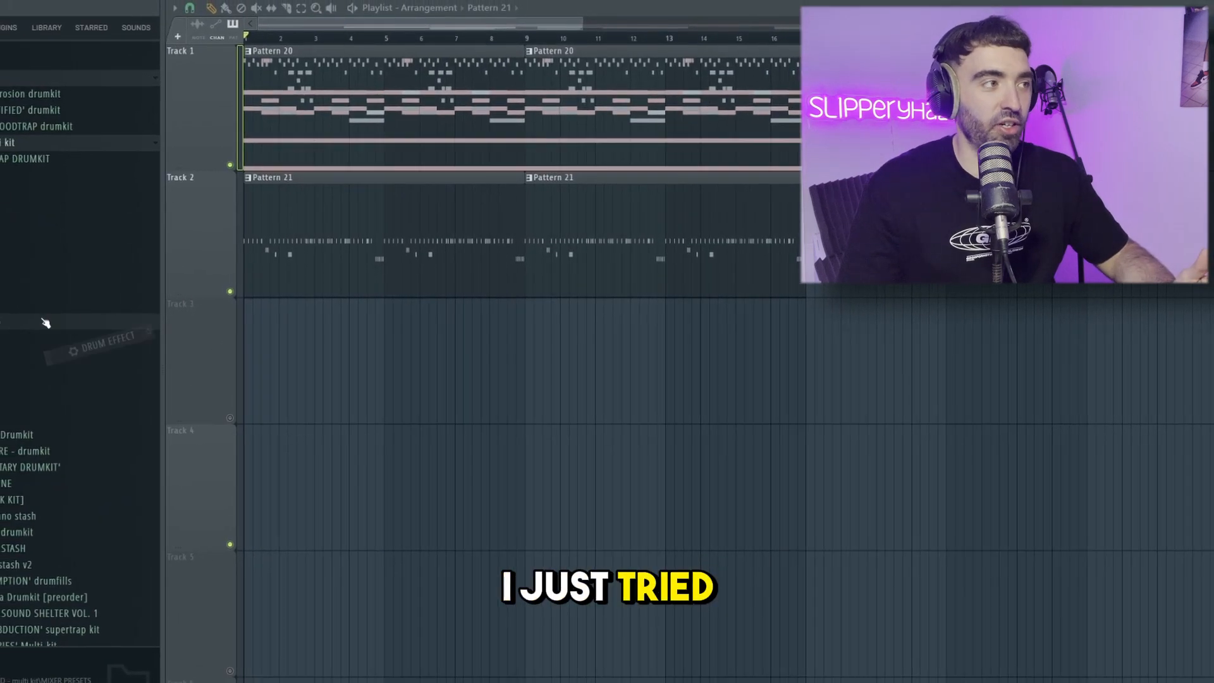
Apply the DRUM EFFECT mixer preset and add the REGSPINZ 808 sample from the Everything Else 808s folder
left_click_drag(45, 324, 335, 239)
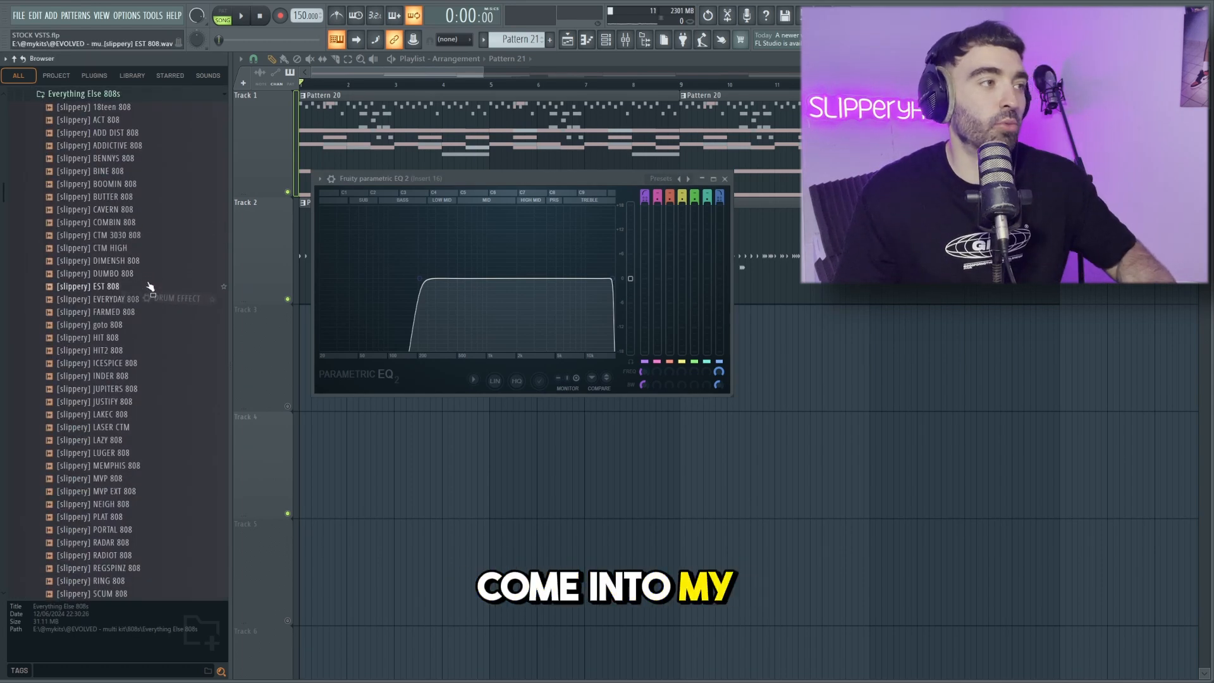
scroll(150, 287, "down", 4)
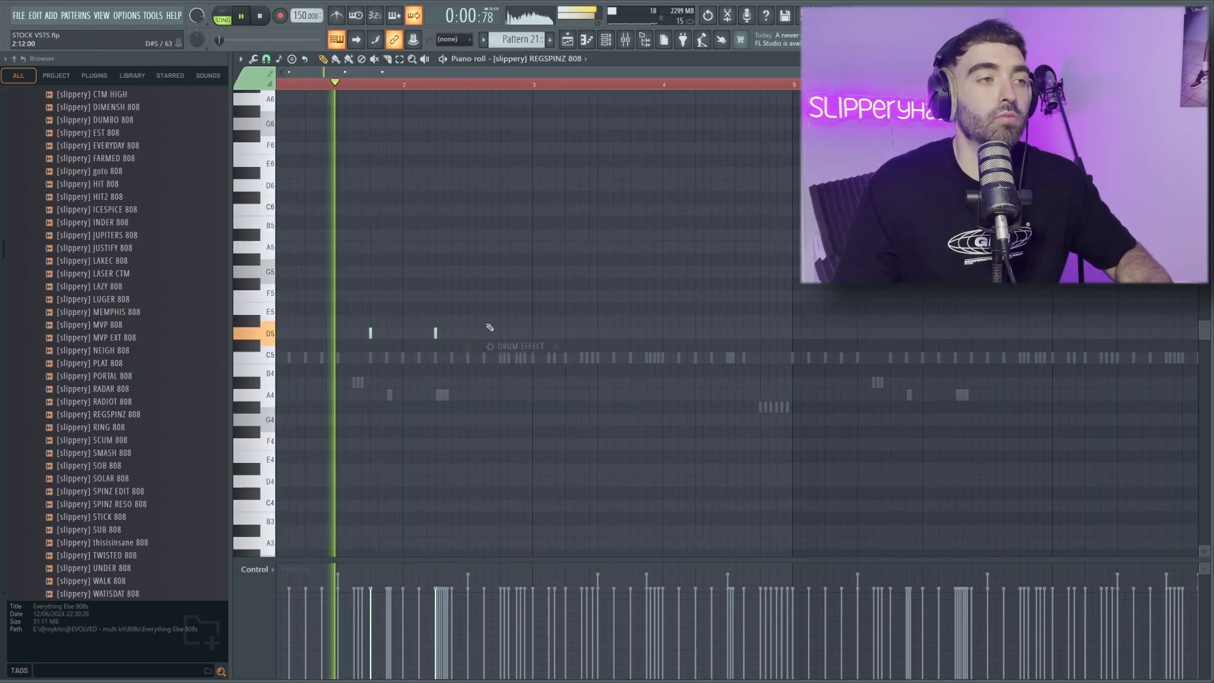
Place REGSPINZ 808 notes on D5 in bars 1 and 2 with an A4 note in the second half of bar 2
scroll(443, 382, "up", 2, "ctrl")
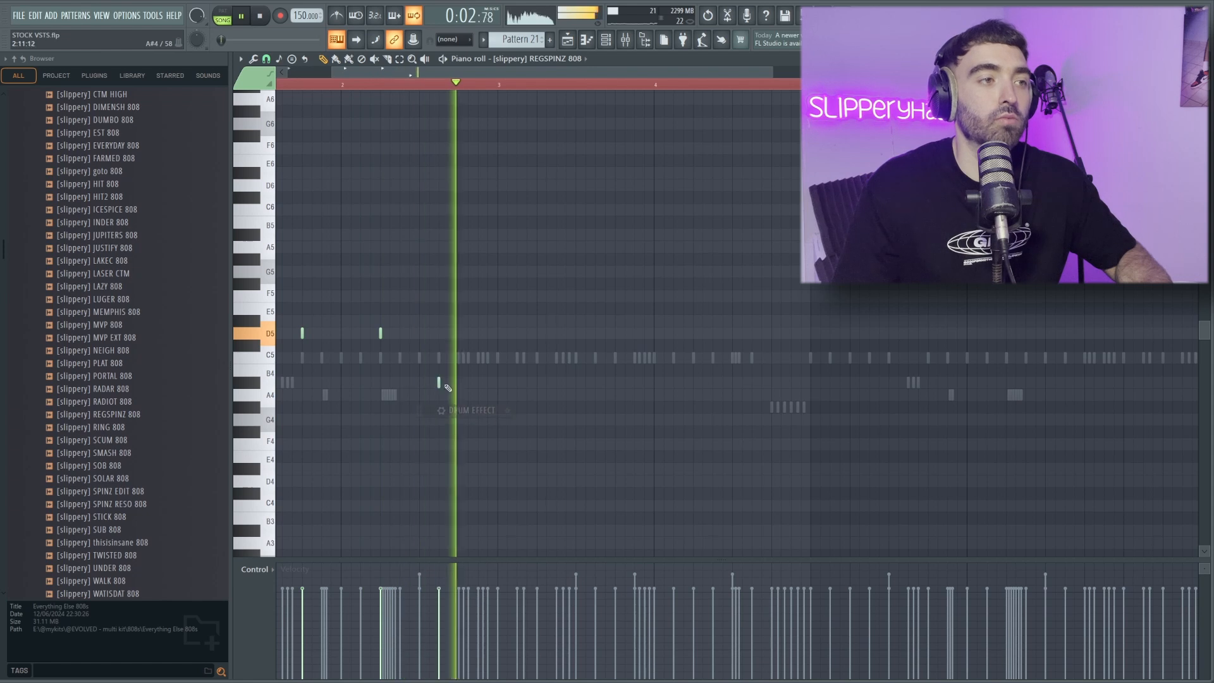
key("space")
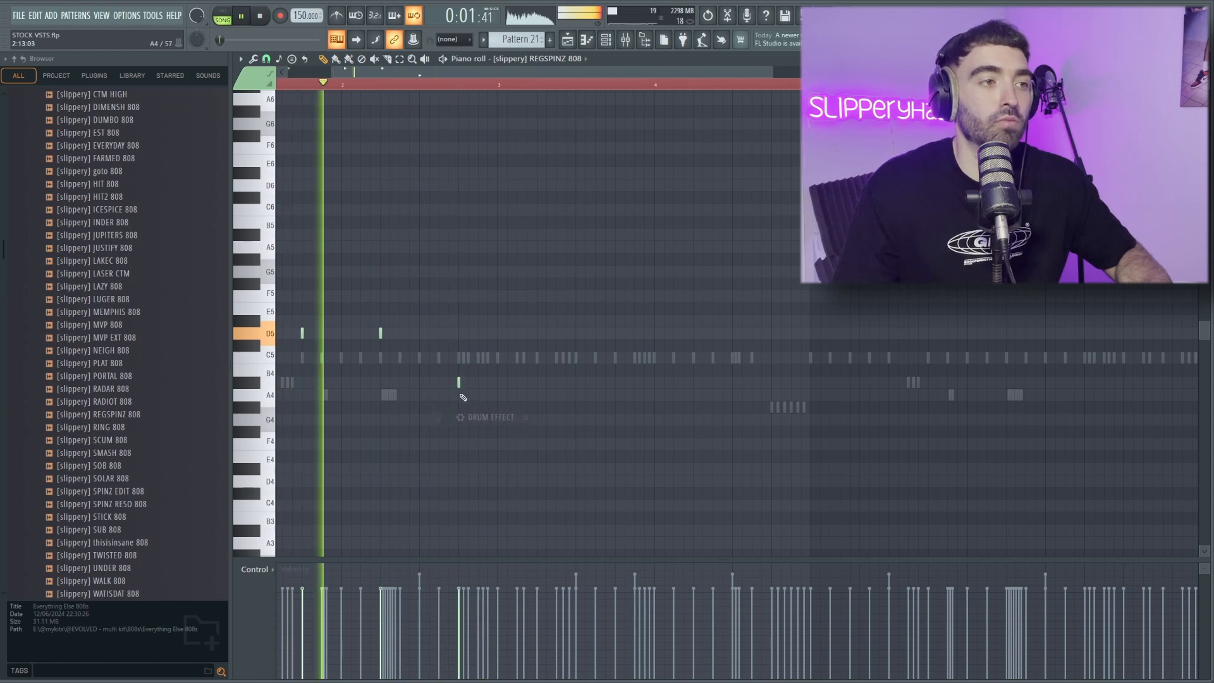
scroll(461, 397, "down", 2, "ctrl")
scroll(458, 395, "down", 1, "ctrl")
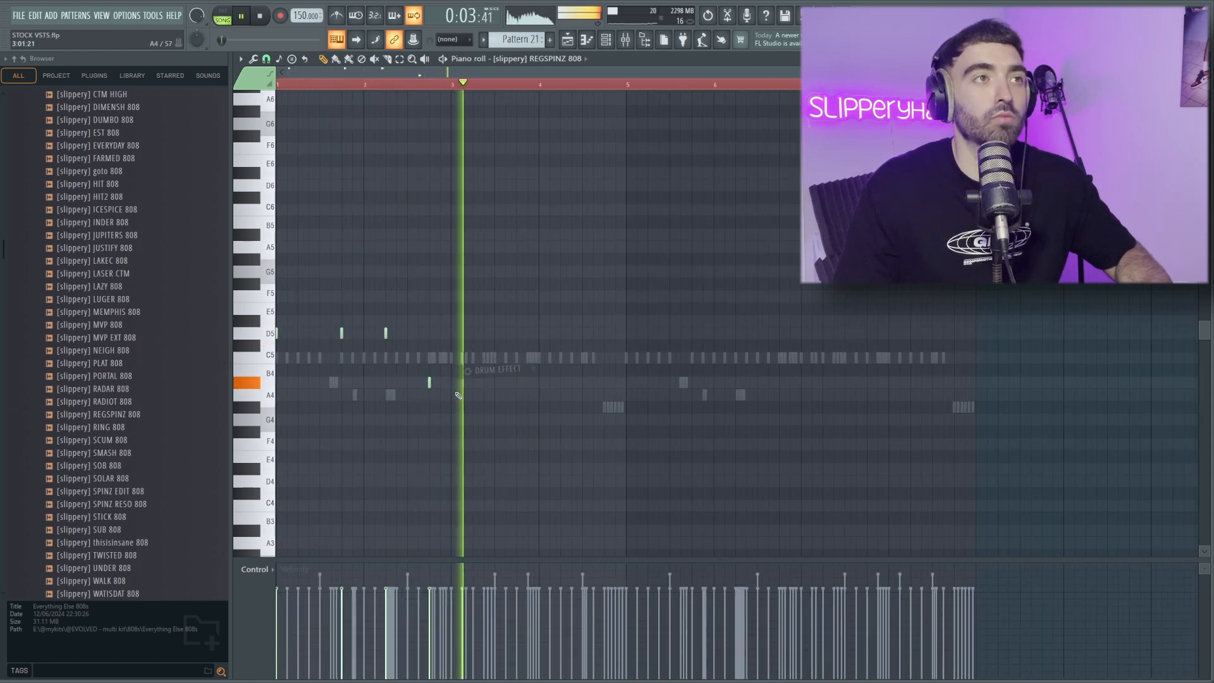
scroll(411, 386, "up", 1, "ctrl")
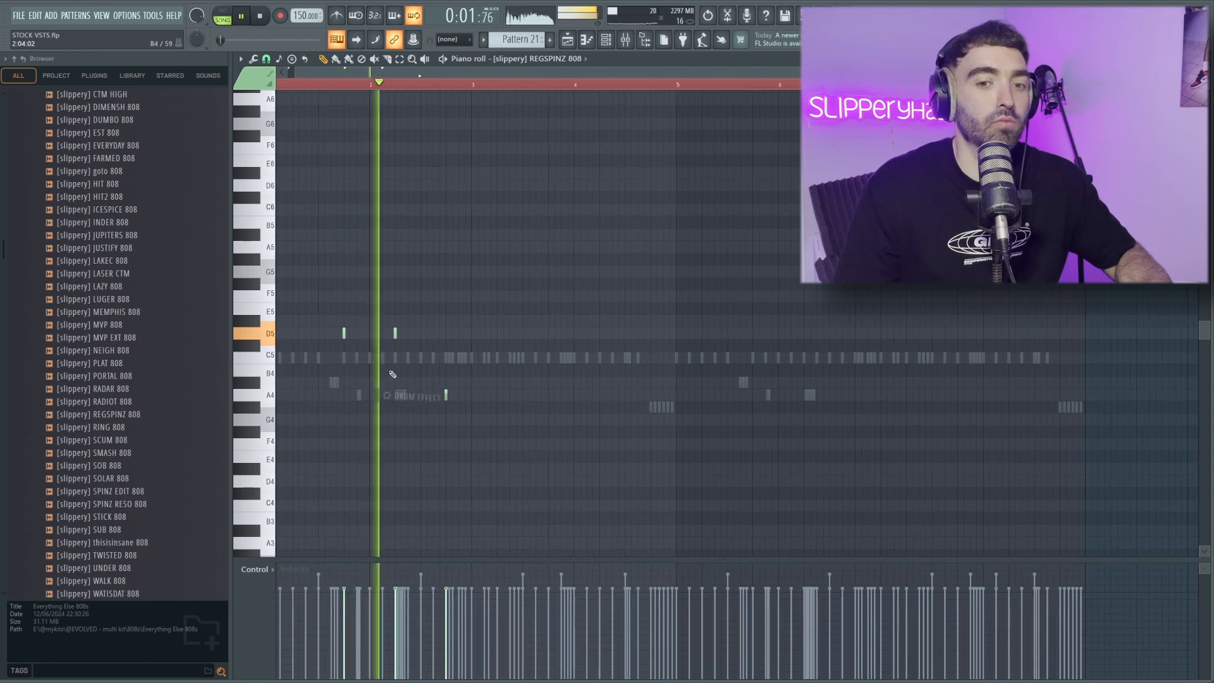
scroll(449, 388, "down", 2, "ctrl")
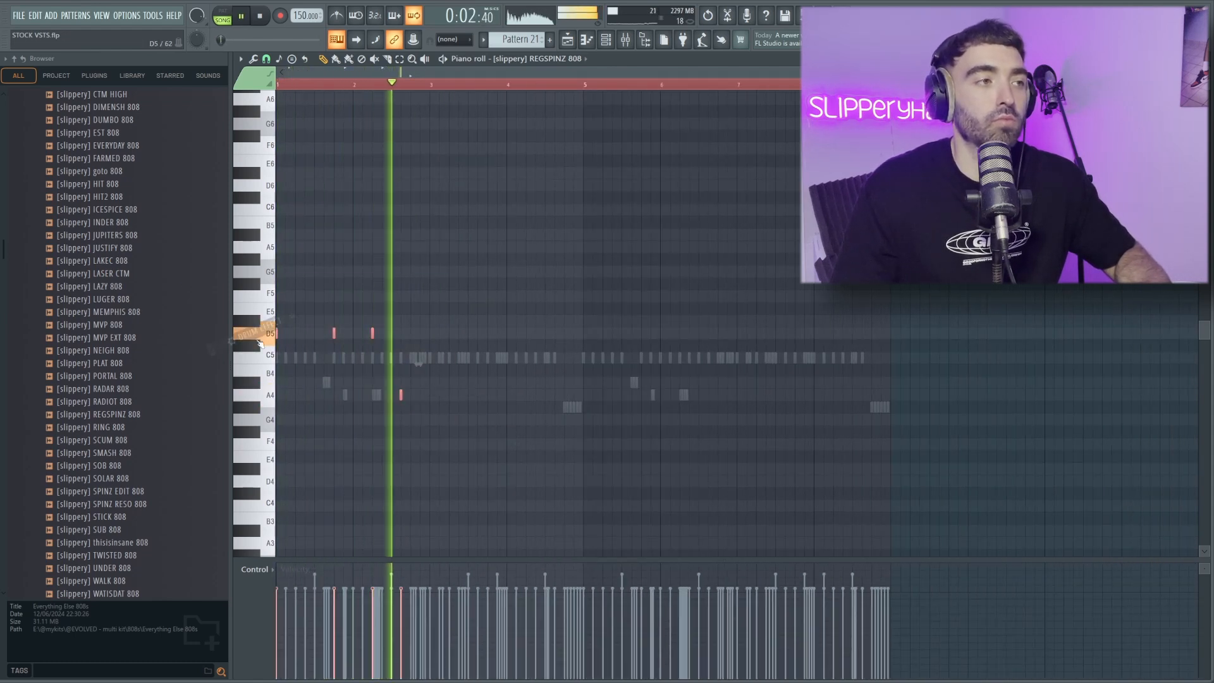
Extend the 808 phrase through bar 7 with extra D5 hits and fill bar 8 with a descending run on A#5, A5 and G5
key("ctrl+a")
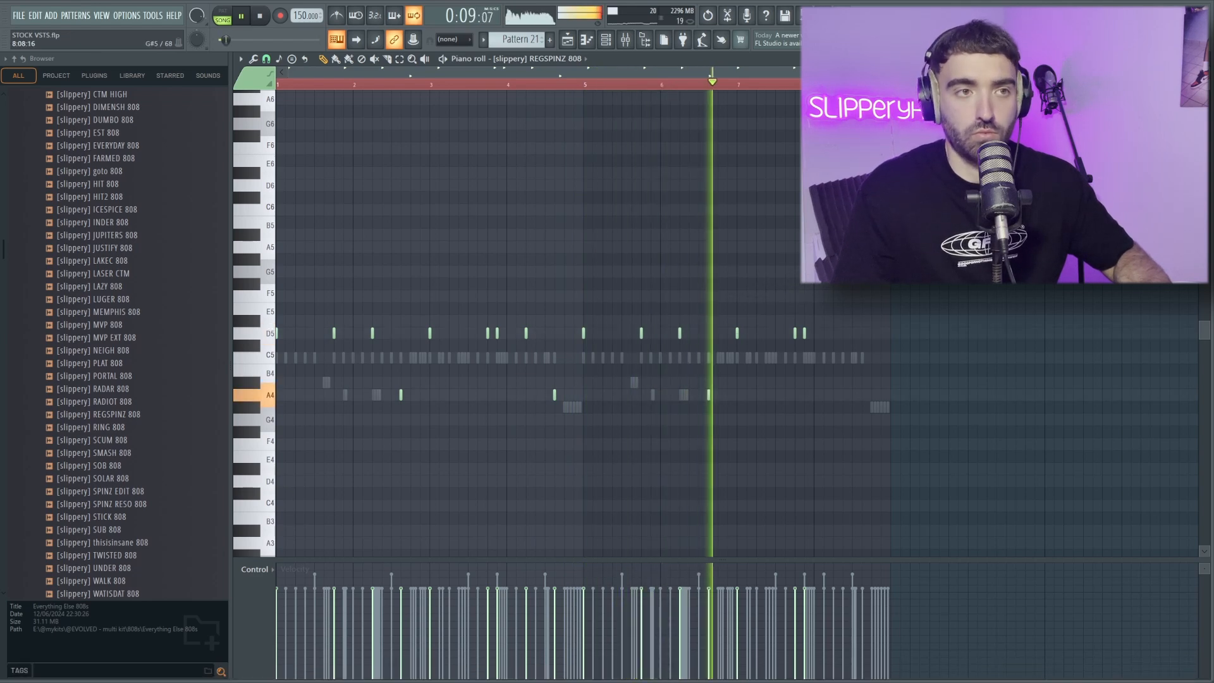
scroll(904, 335, "up", 4)
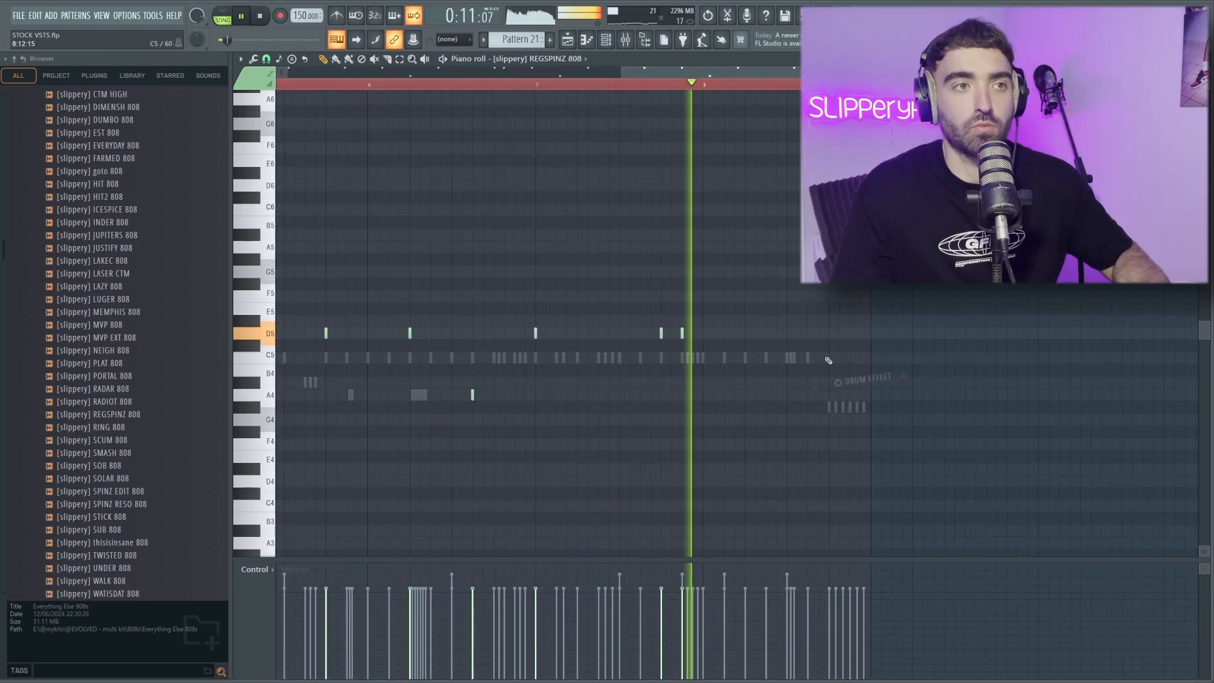
key("space")
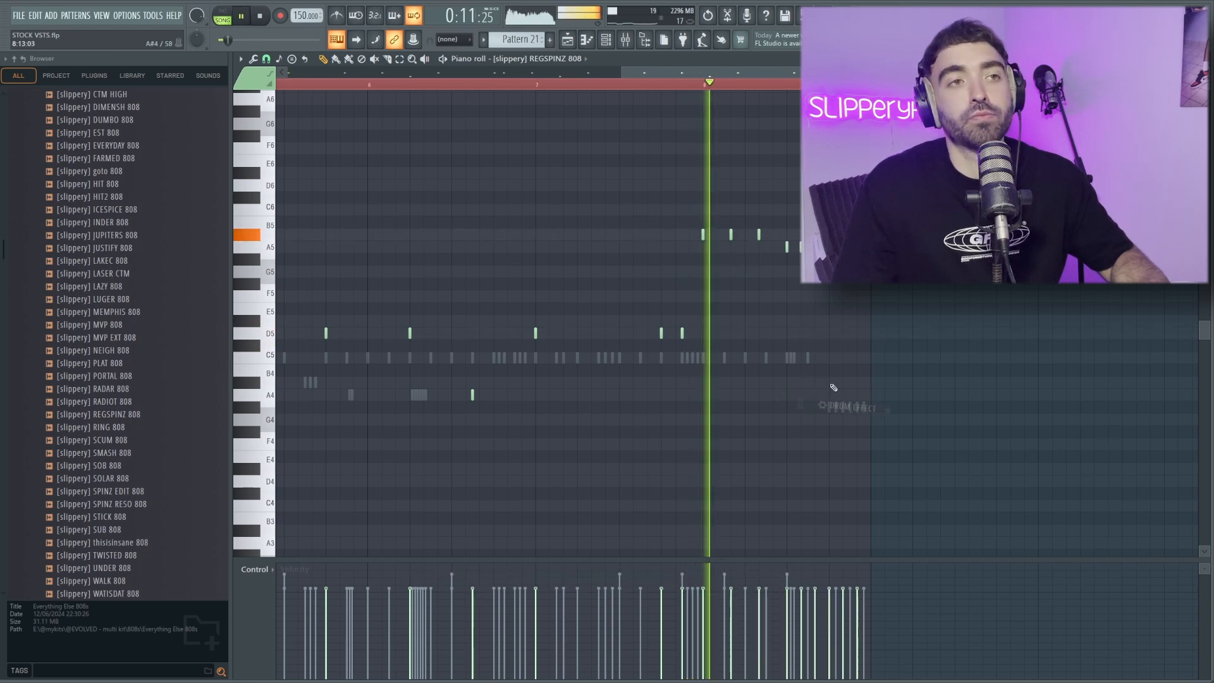
scroll(857, 382, "down", 1, "ctrl")
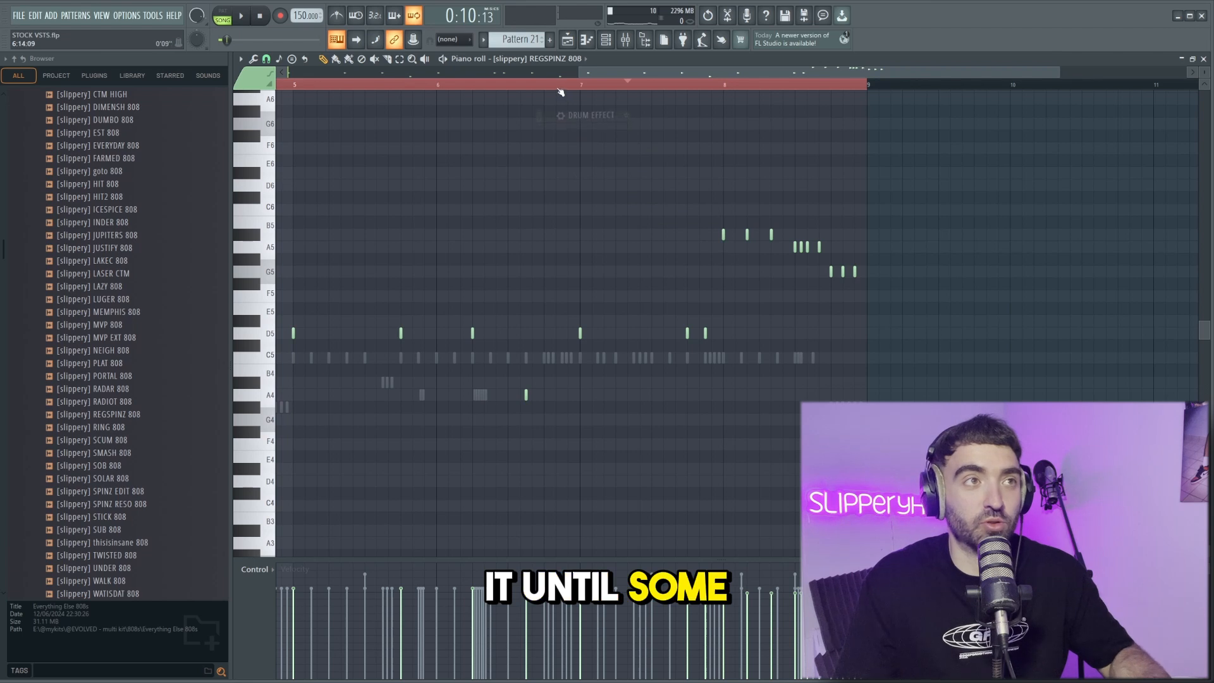
key("space")
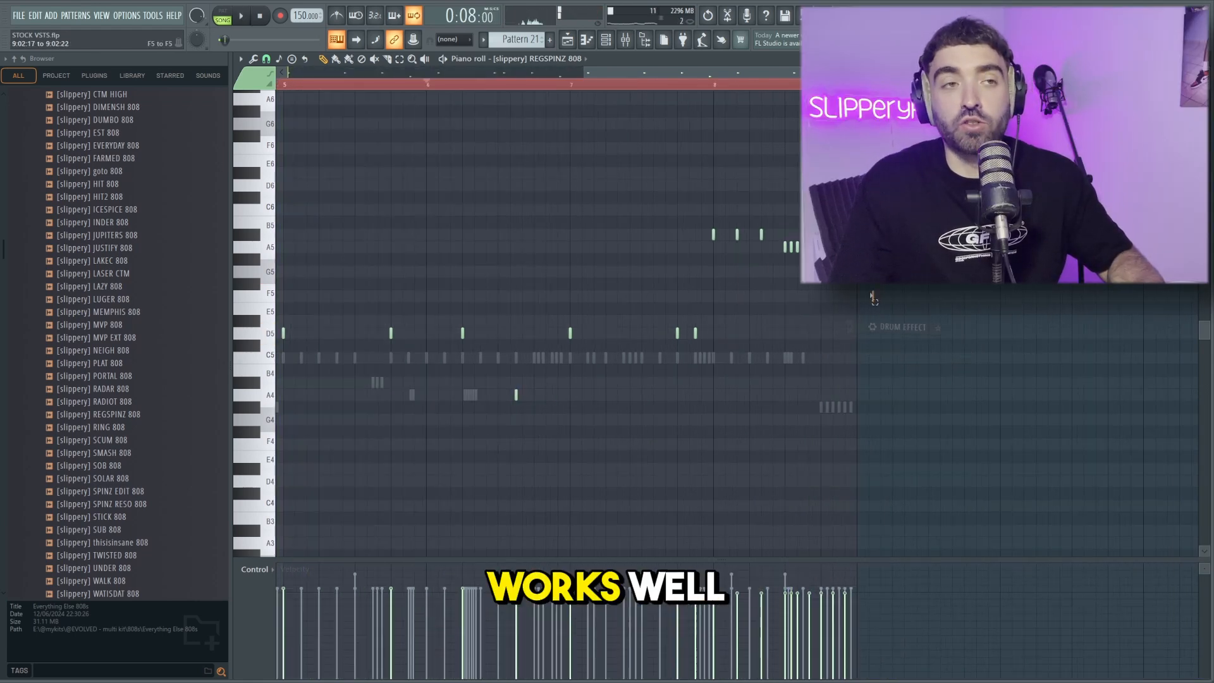
Examine the descending fills at the end of the REGSPINZ 808 and rollme snare patterns
left_click_drag(876, 302, 693, 206)
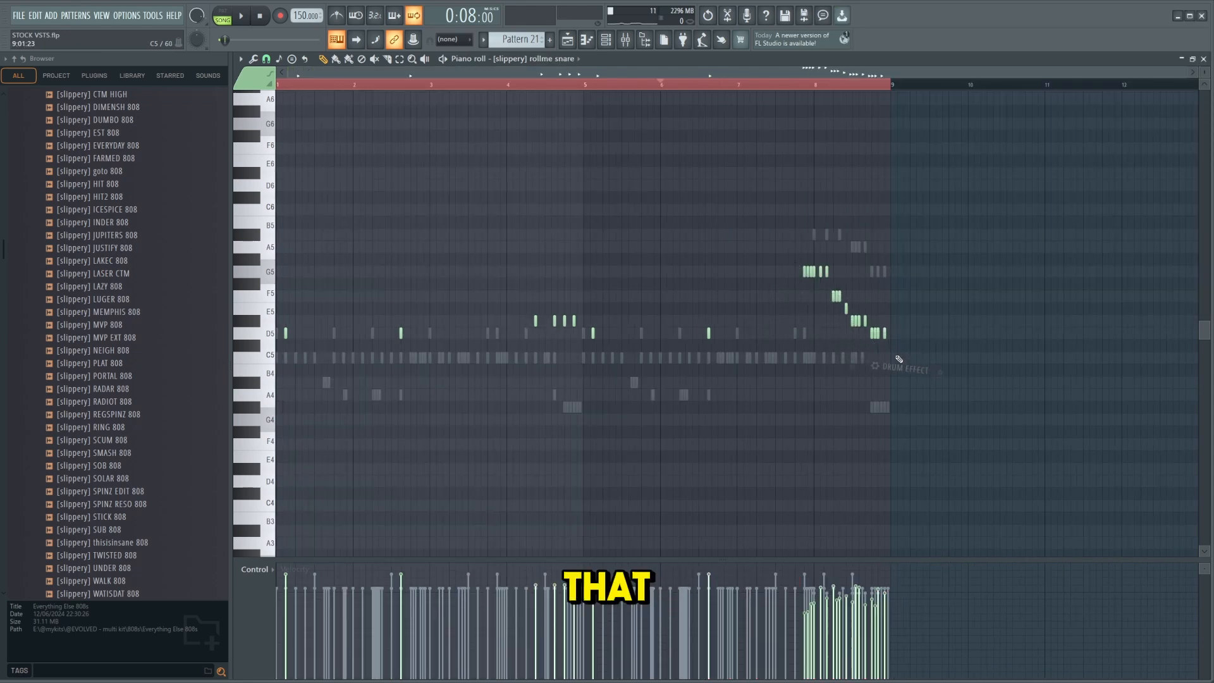
left_click_drag(896, 361, 790, 253)
scroll(846, 304, "up", 3)
left_click_drag(945, 376, 819, 232)
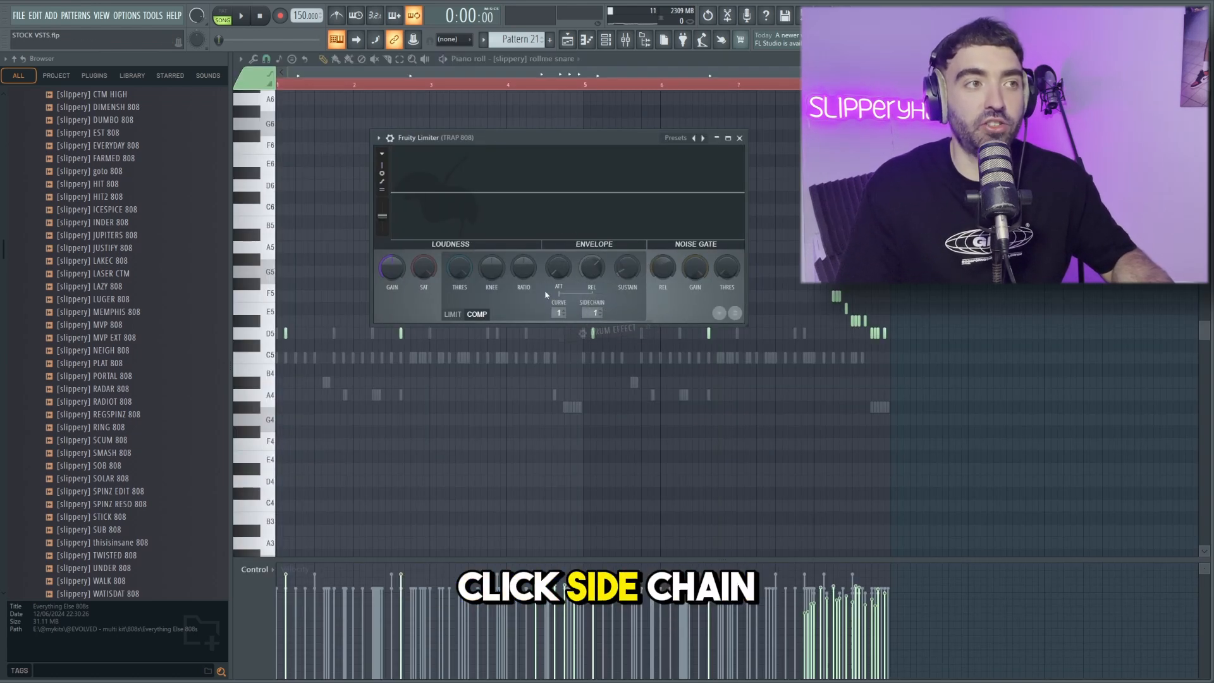
Play the beat and adjust the threshold, knee and ratio of the sidechained Fruity Limiter compressor on the TRAP 808 track
key("space")
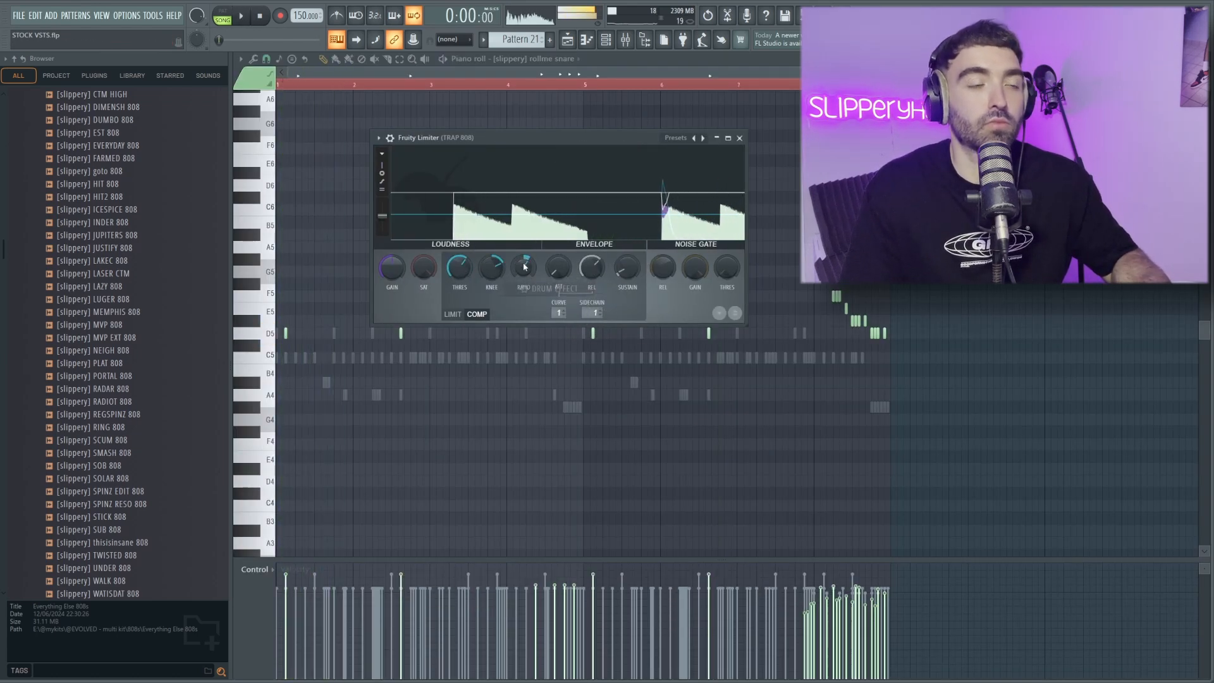
left_click_drag(498, 273, 460, 278)
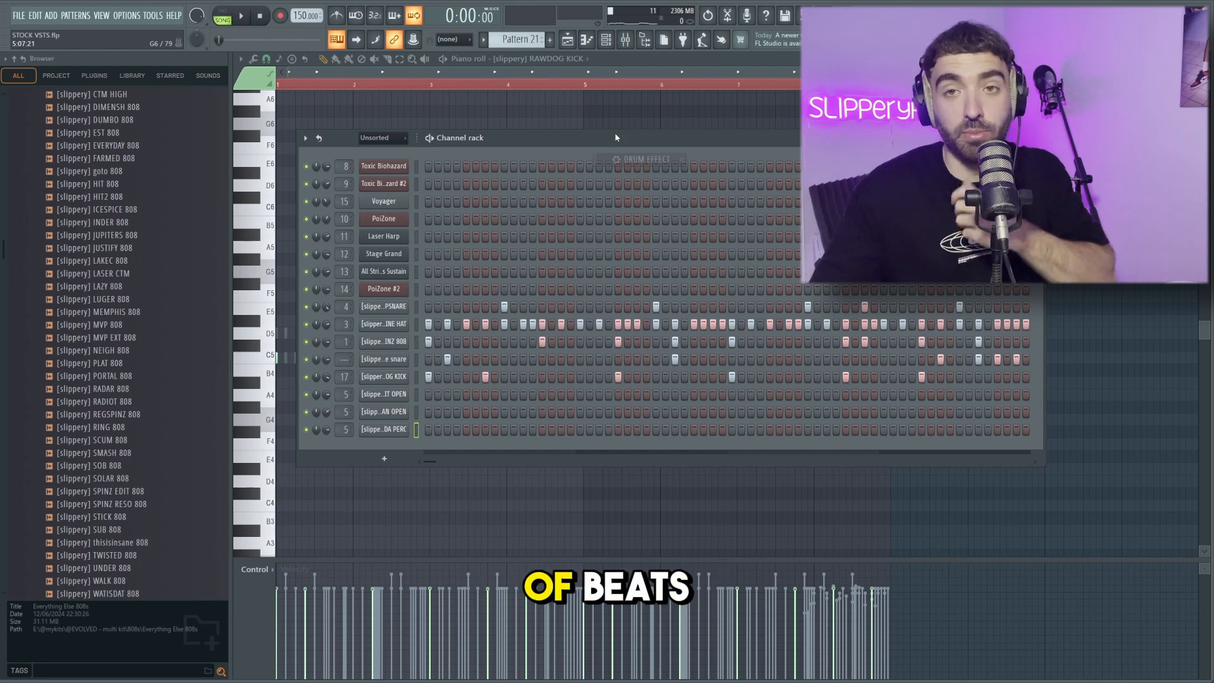
Place REDDA PERC hits on C5 at beats 1 and 3 of bar 2 and duplicate the four-bar pattern into bars 5 to 8
key("space")
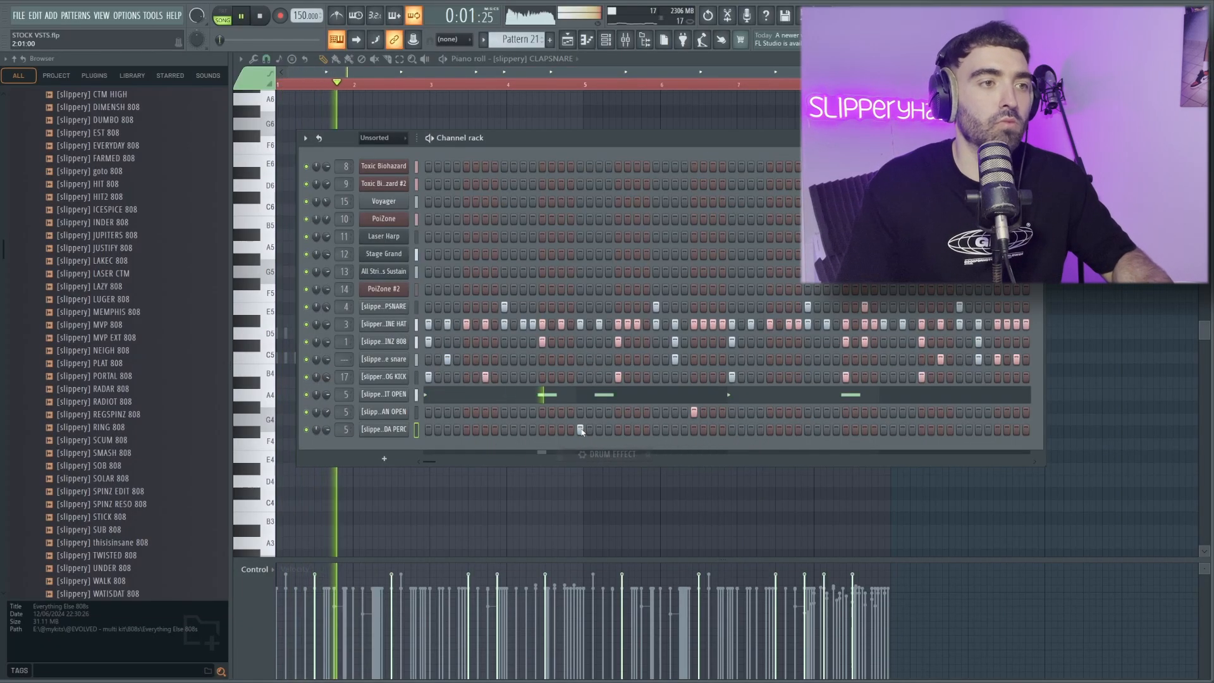
right_click(411, 431)
left_click(443, 428)
left_click_drag(278, 84, 587, 89)
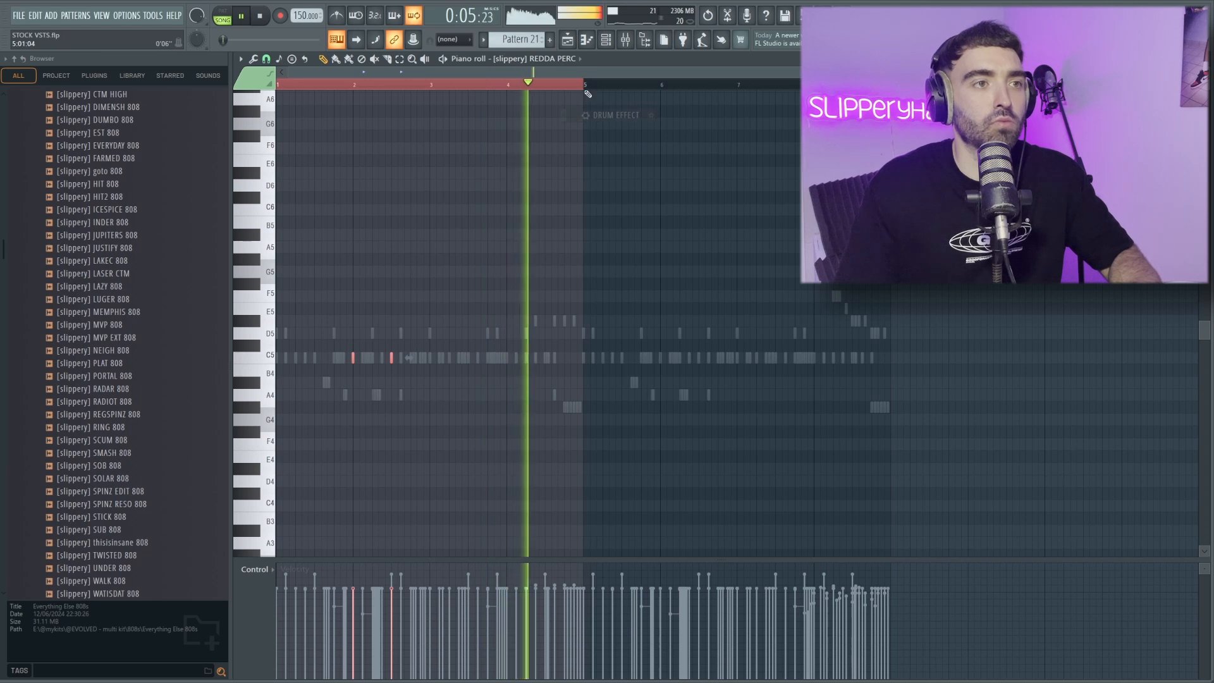
key("ctrl+b")
Lower the velocity of the last REDDA PERC hit in bar 6
left_click_drag(691, 340, 723, 387)
scroll(697, 363, "down", 3)
key("ctrl+d")
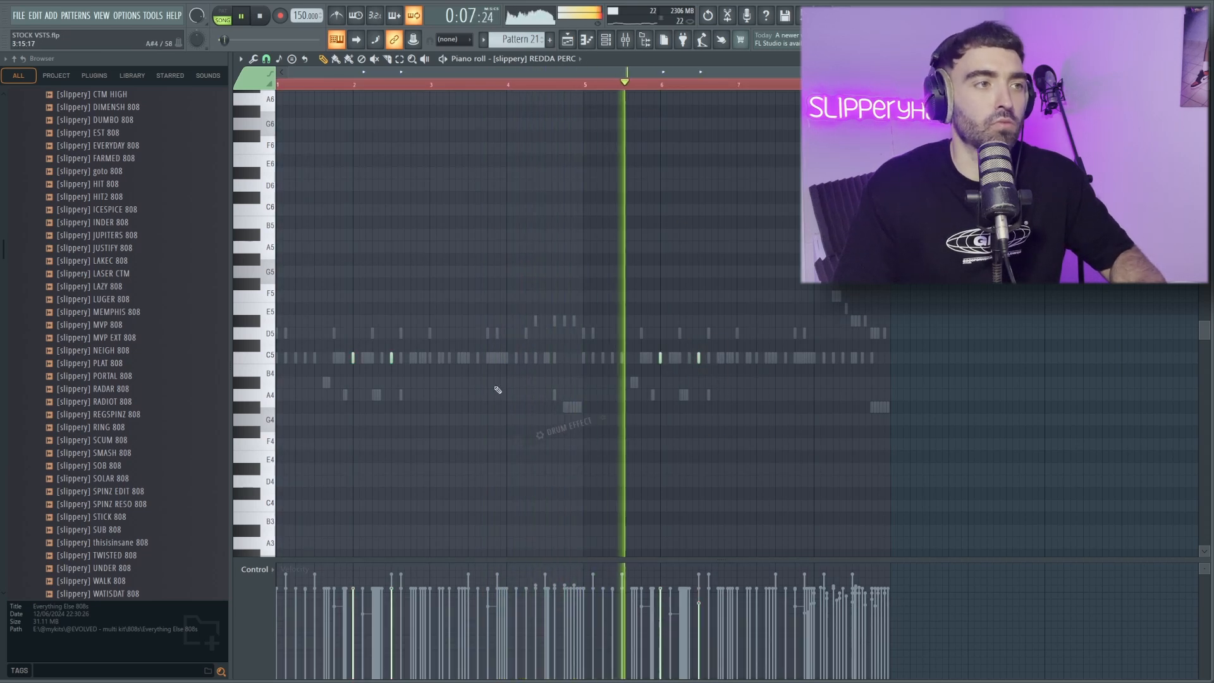